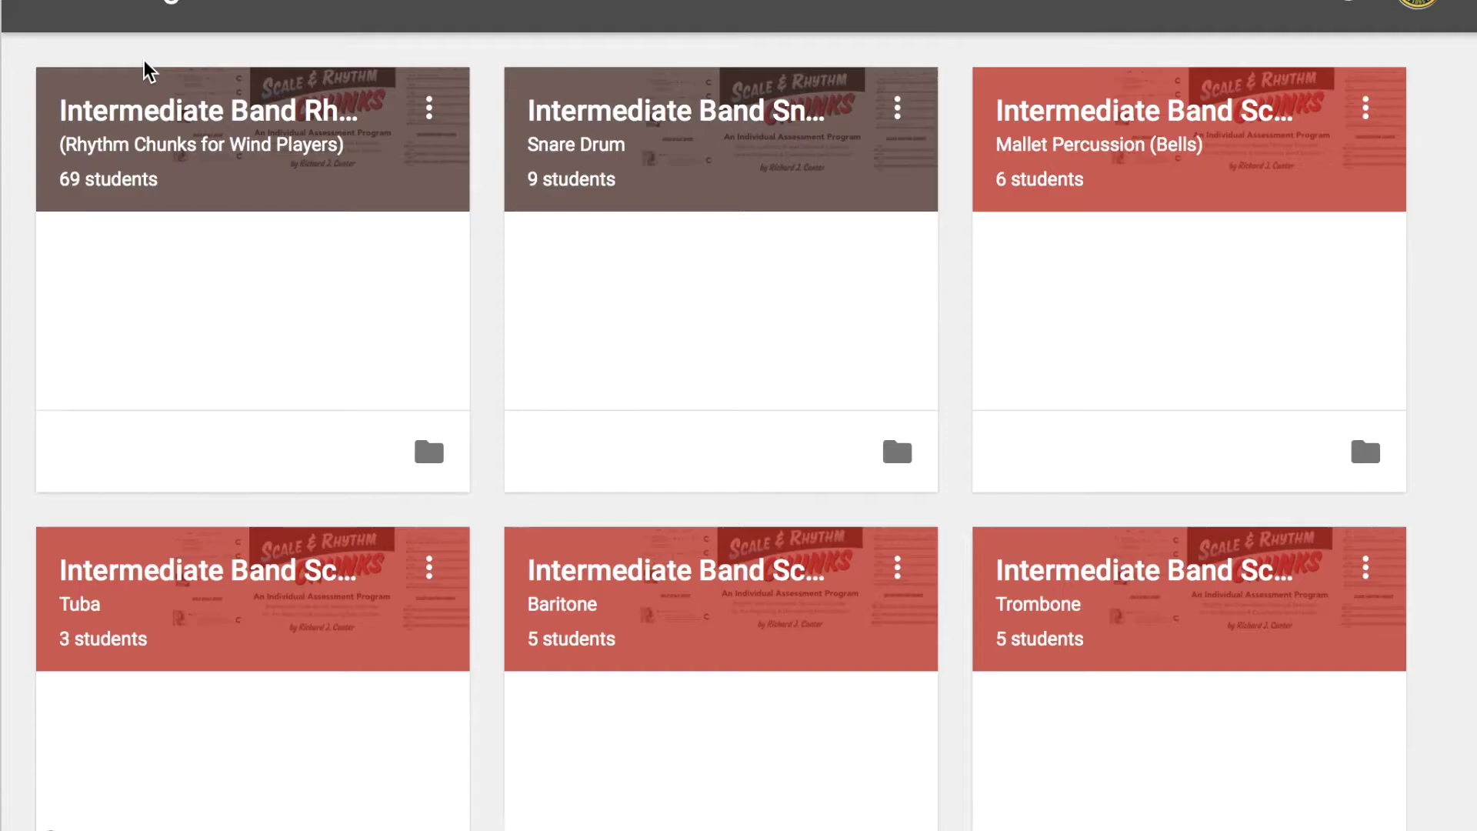
- Open the Intermediate Band Rhythm Chunks class from the class list
{"action": "left_click", "coordinate": [289, 117]}
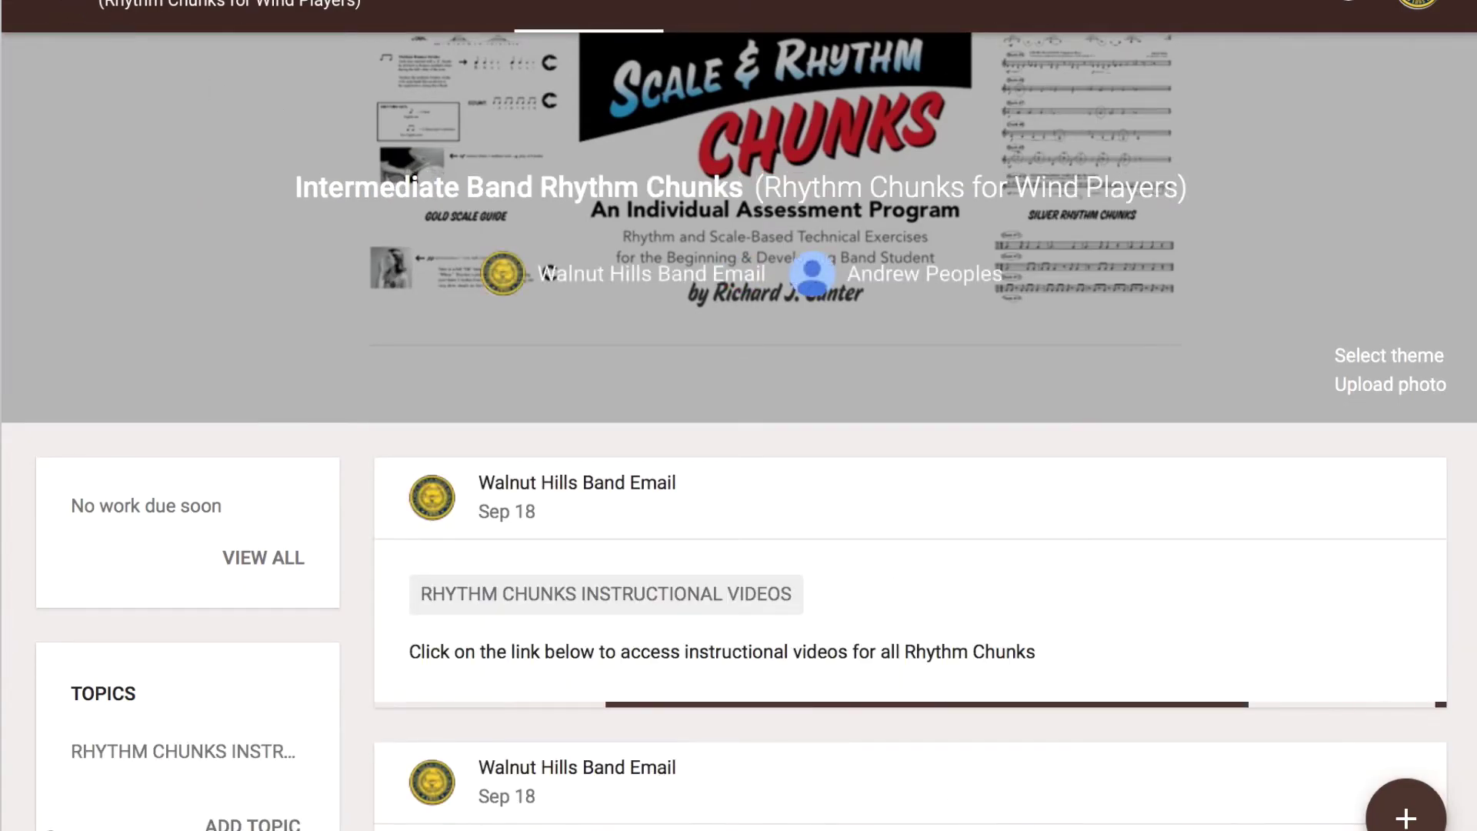
- Switch classes, filter to TRUMPET INSTRUCTIONAL VIDEOS, and open the Trumpet Scale Chunks playlist link
{"action": "left_click", "coordinate": [56, 2]}
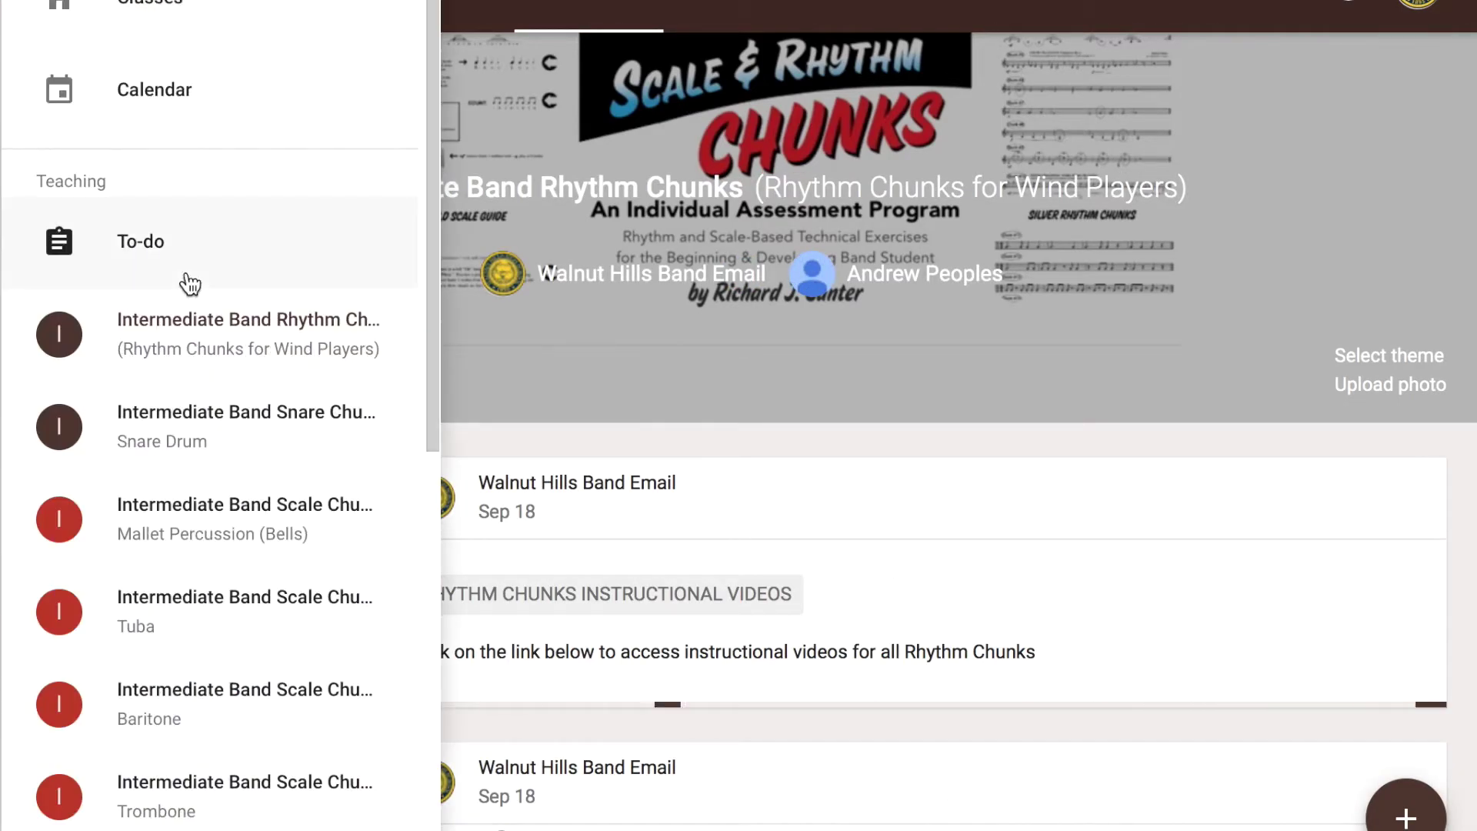
{"action": "left_click", "coordinate": [221, 408]}
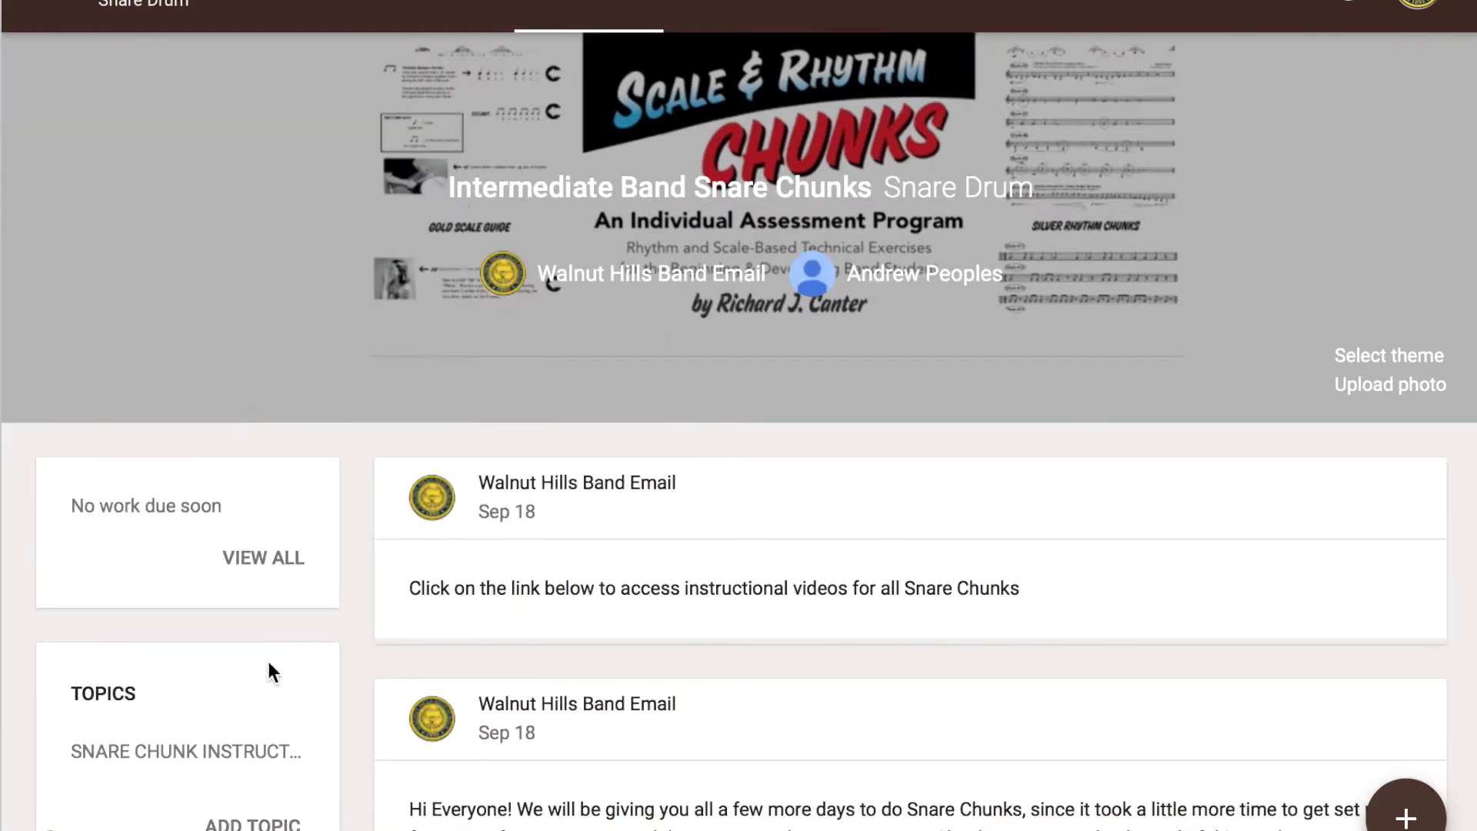
{"action": "scroll", "coordinate": [260, 679], "scroll_direction": "down", "scroll_amount": 3}
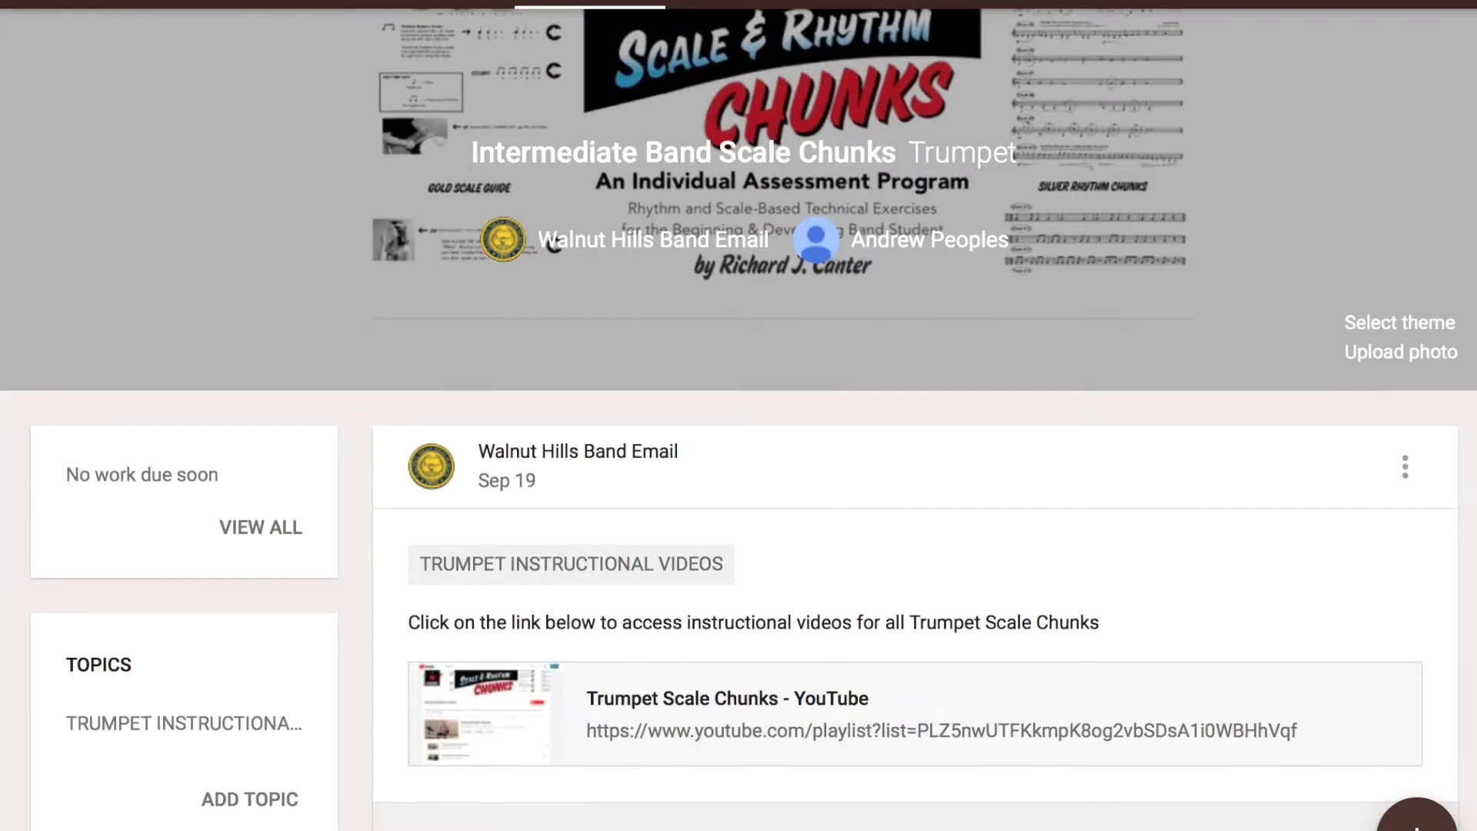
{"action": "scroll", "coordinate": [739, 461], "scroll_direction": "down", "scroll_amount": 3}
{"action": "scroll", "coordinate": [739, 461], "scroll_direction": "down", "scroll_amount": 5}
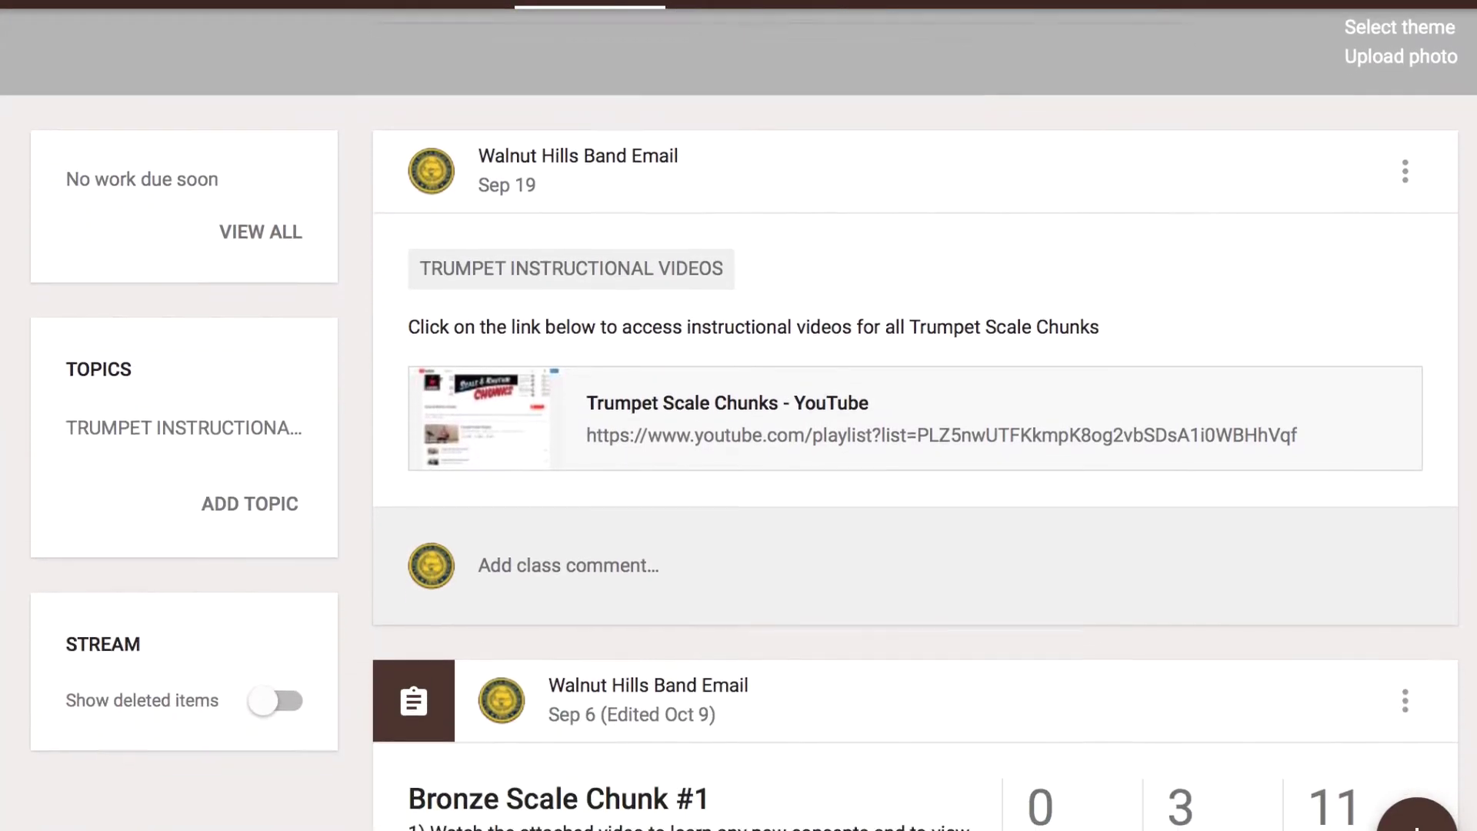
{"action": "scroll", "coordinate": [915, 419], "scroll_direction": "down", "scroll_amount": 9}
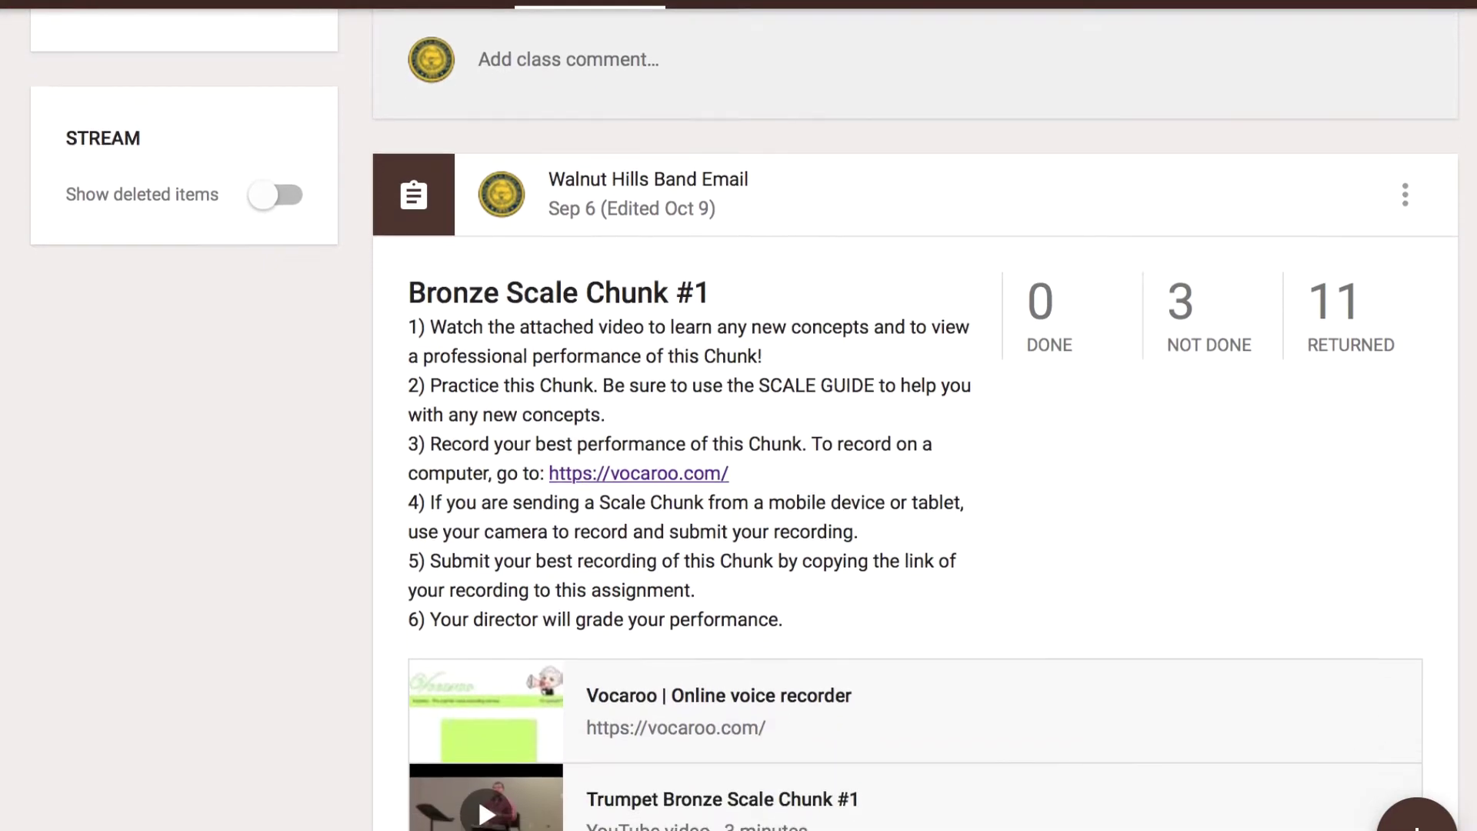
{"action": "scroll", "coordinate": [915, 419], "scroll_direction": "down", "scroll_amount": 10}
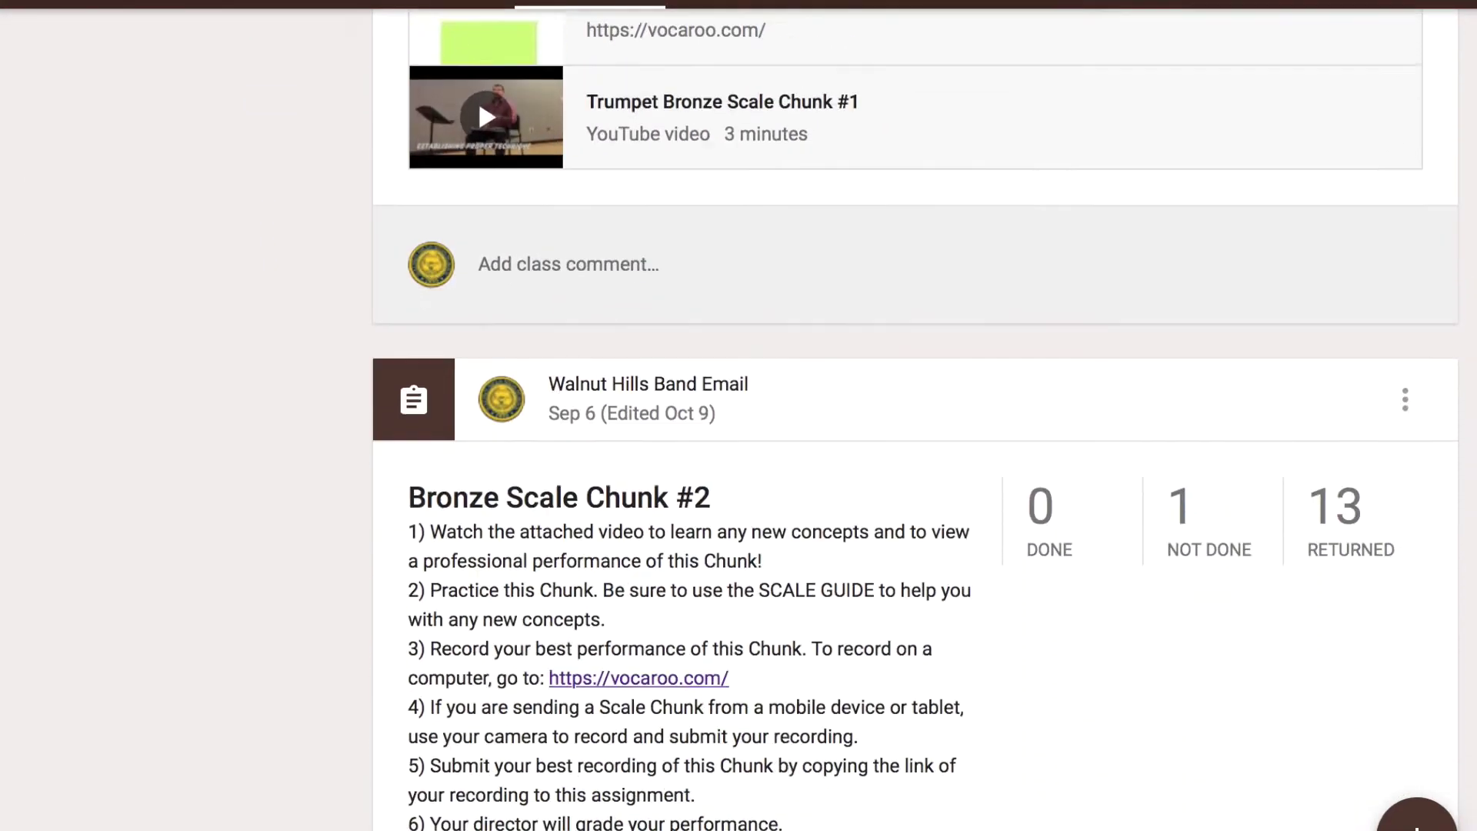
{"action": "scroll", "coordinate": [915, 420], "scroll_direction": "down", "scroll_amount": 10}
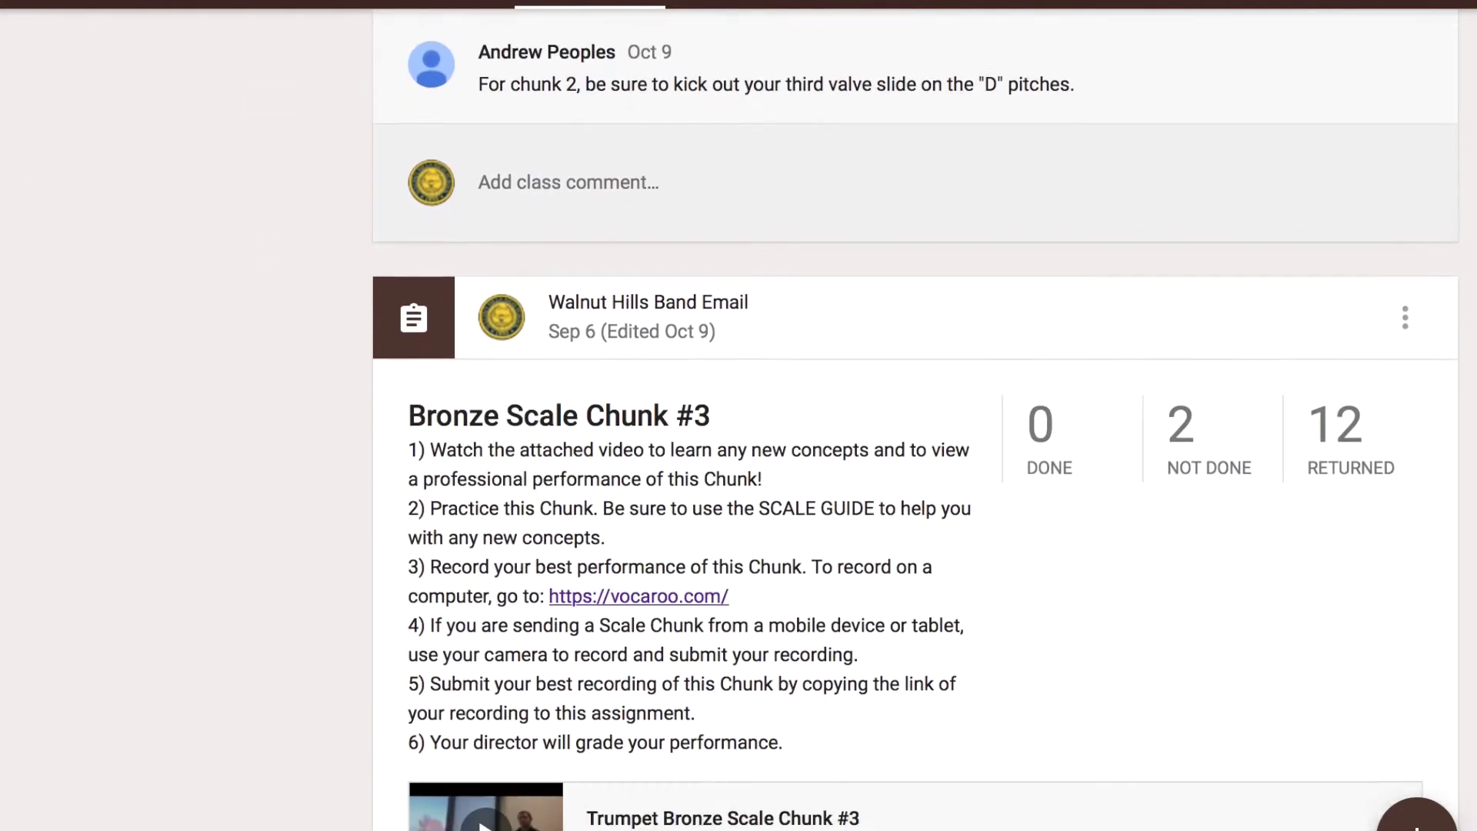
{"action": "scroll", "coordinate": [477, 526], "scroll_direction": "down", "scroll_amount": 8}
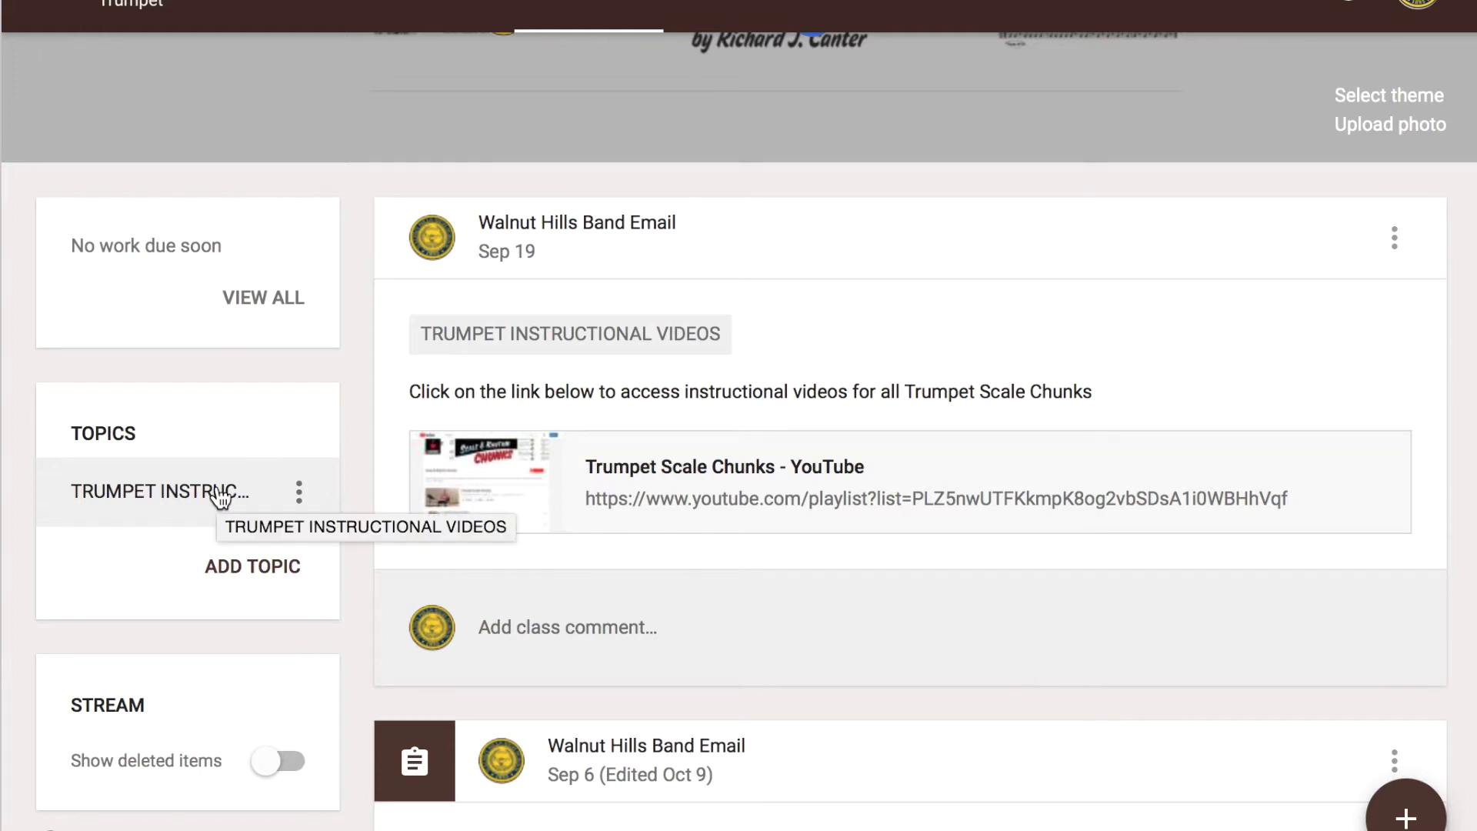
{"action": "left_click", "coordinate": [219, 492]}
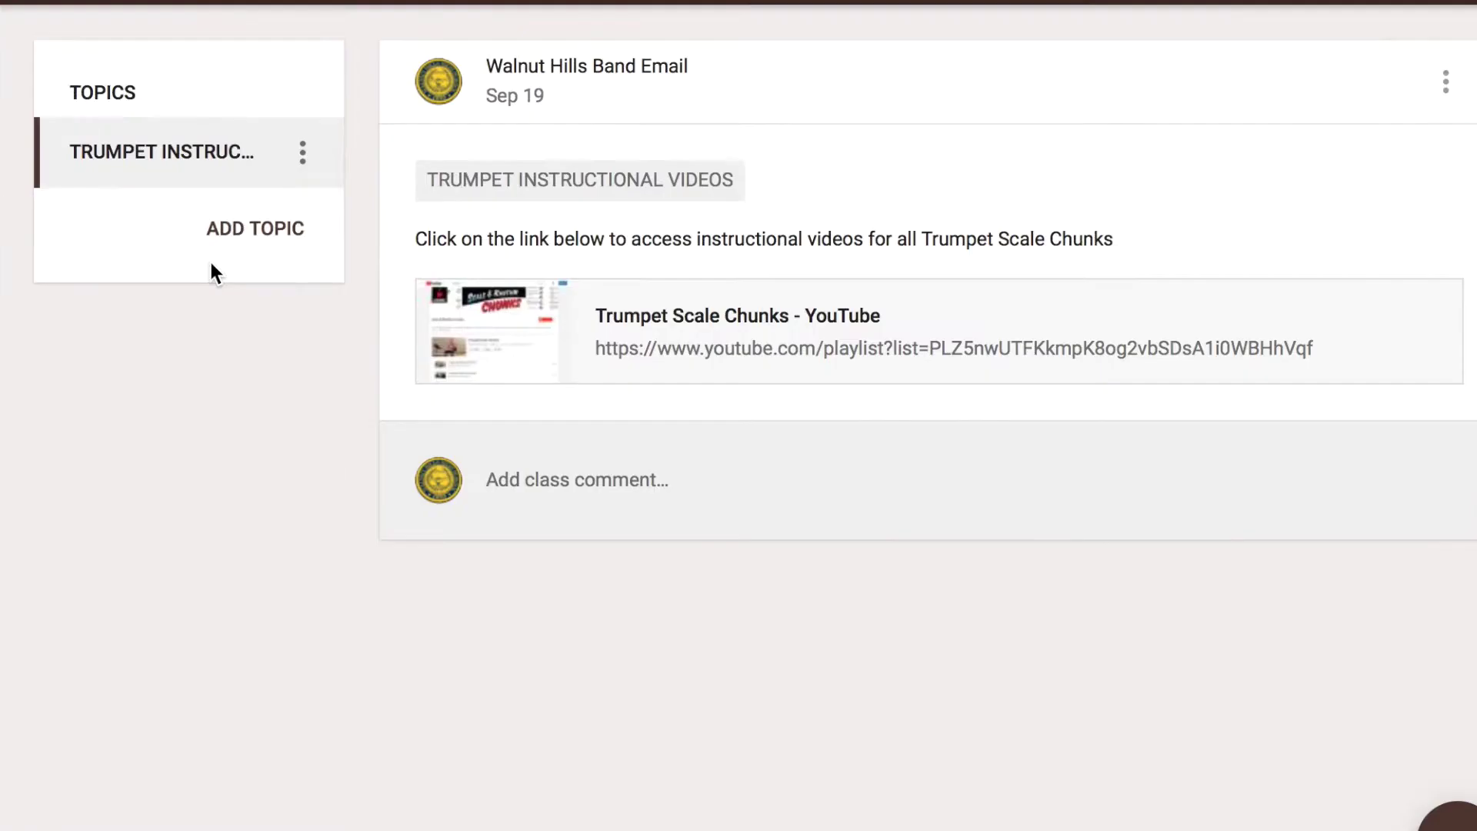
{"action": "left_click", "coordinate": [708, 315]}
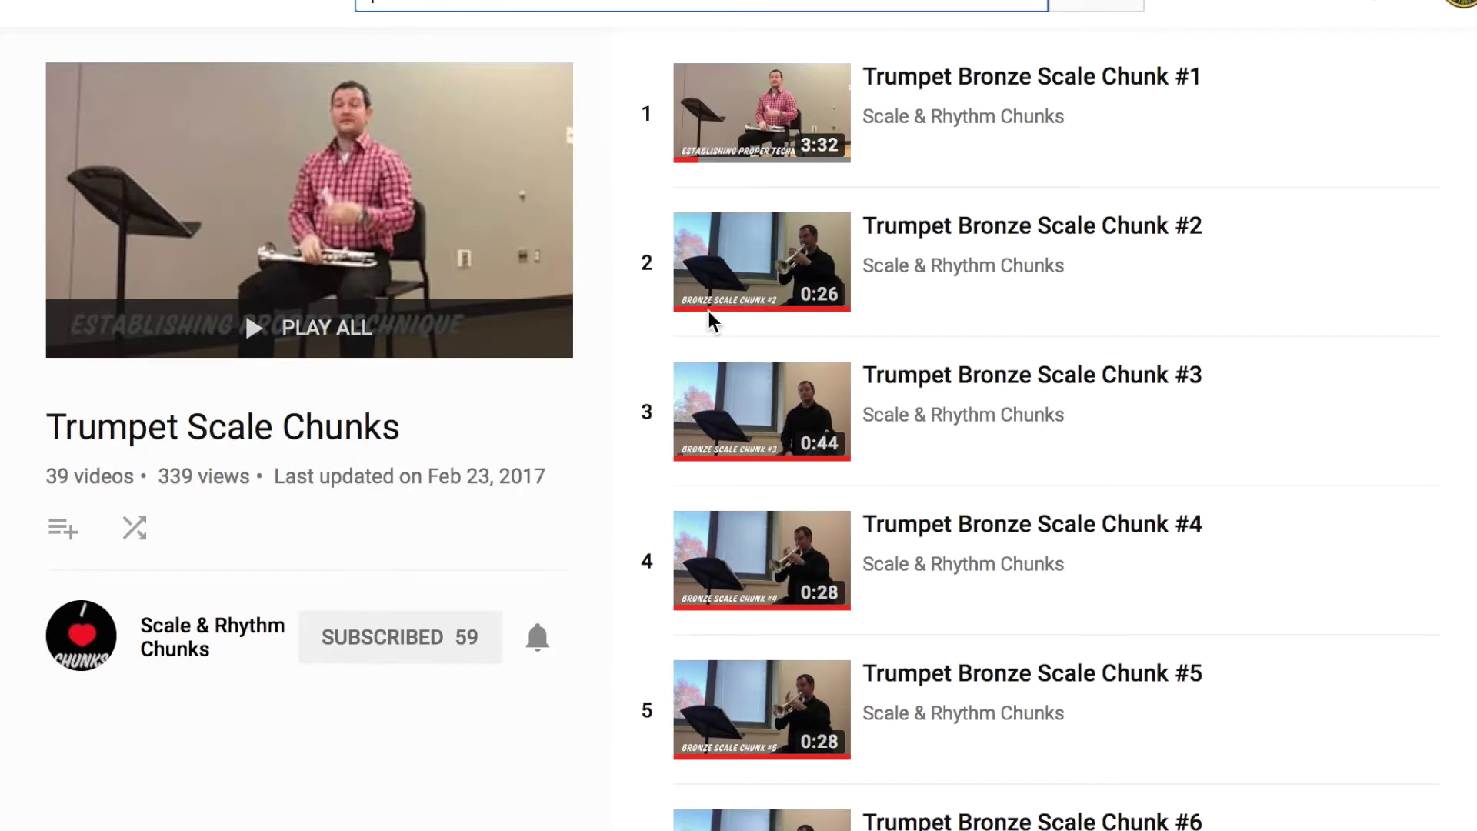
- Scroll through the 39-video Trumpet Scale Chunks YouTube playlist
{"action": "scroll", "coordinate": [709, 310], "scroll_direction": "down", "scroll_amount": 4}
{"action": "scroll", "coordinate": [709, 312], "scroll_direction": "down", "scroll_amount": 11}
{"action": "scroll", "coordinate": [709, 311], "scroll_direction": "down", "scroll_amount": 8}
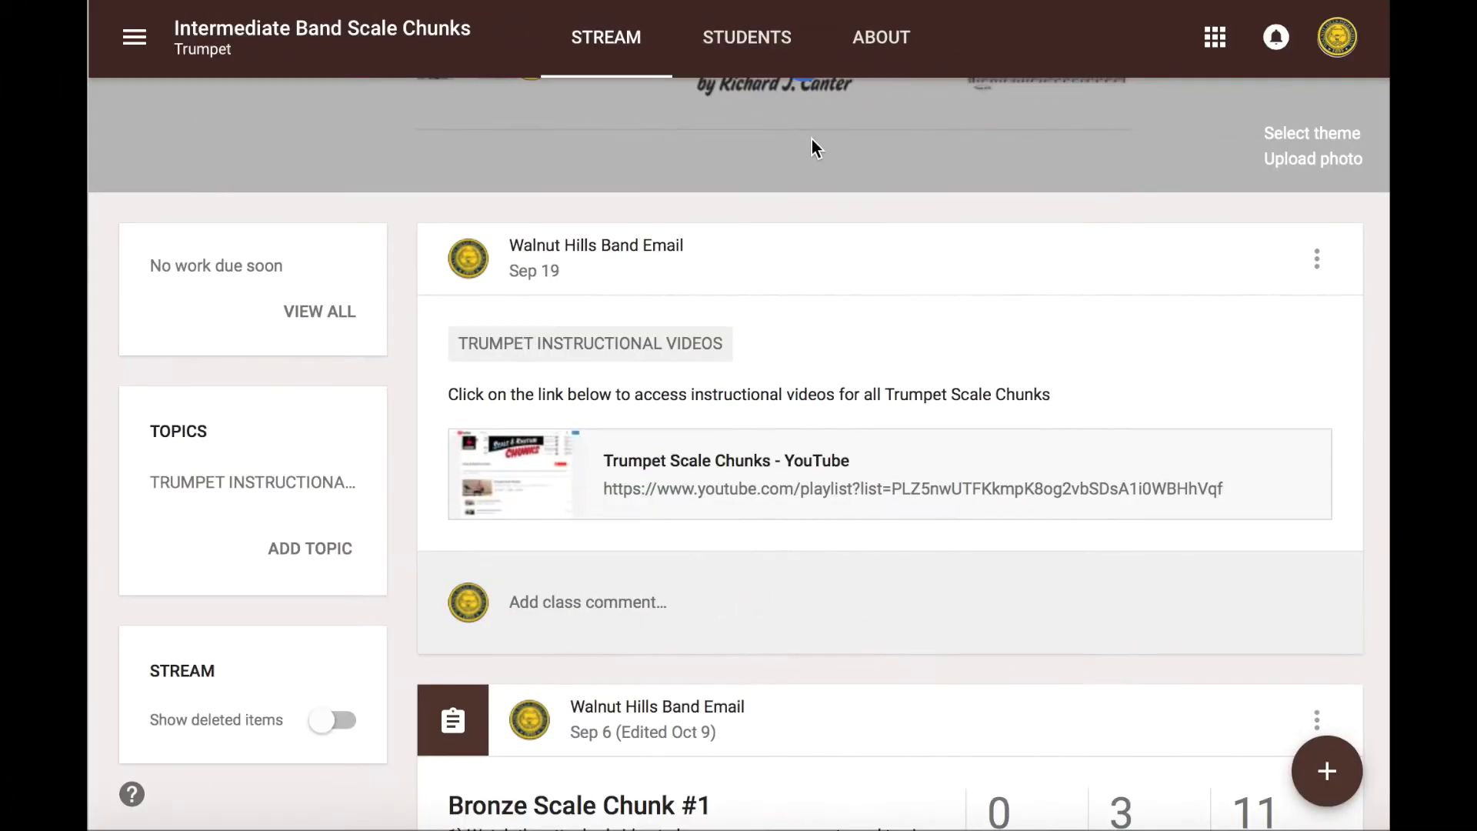
- Copy the Trumpet class's join code from the Students tab
{"action": "left_click", "coordinate": [756, 37]}
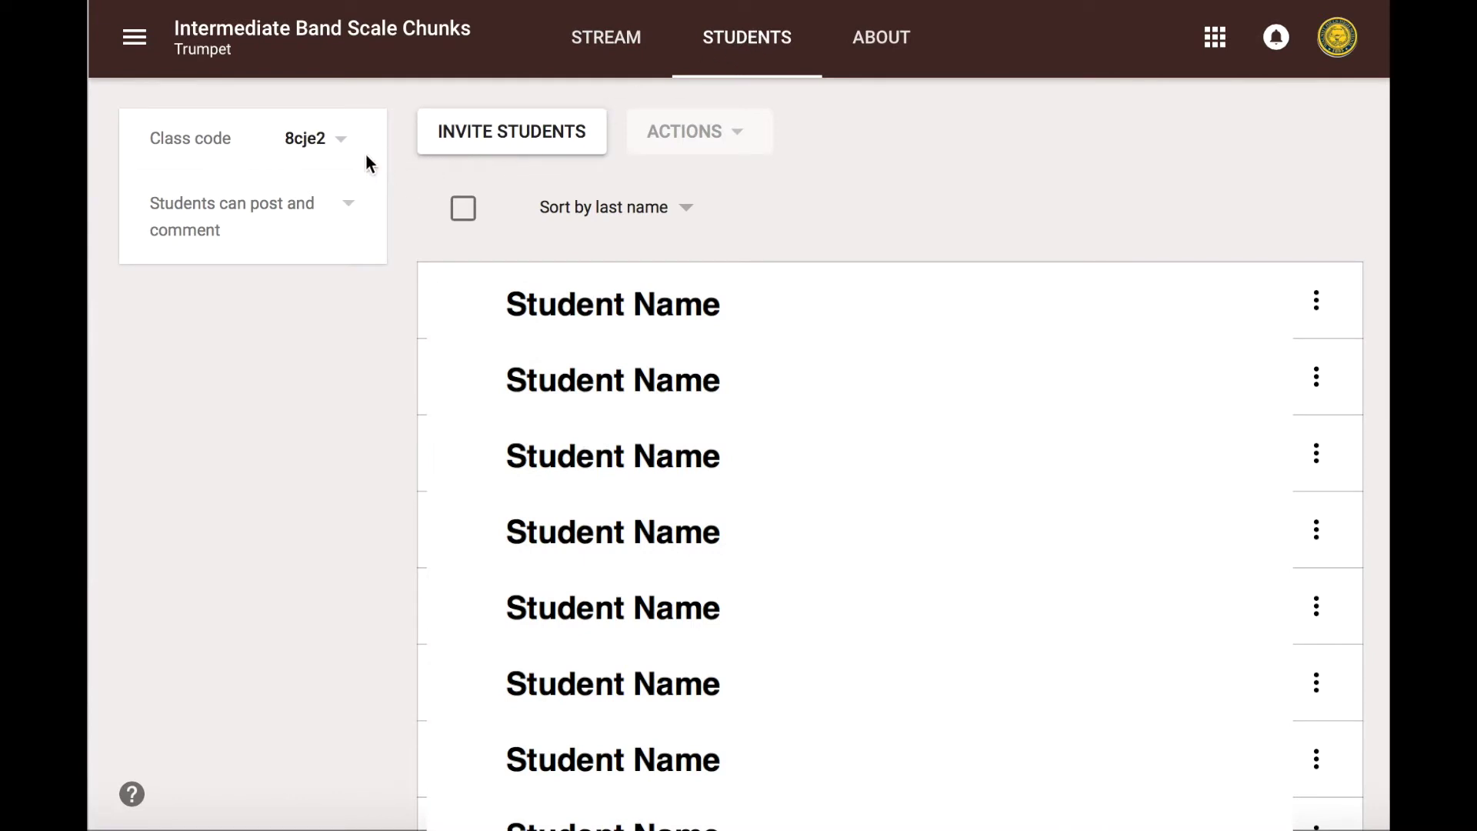
{"action": "left_click", "coordinate": [316, 148]}
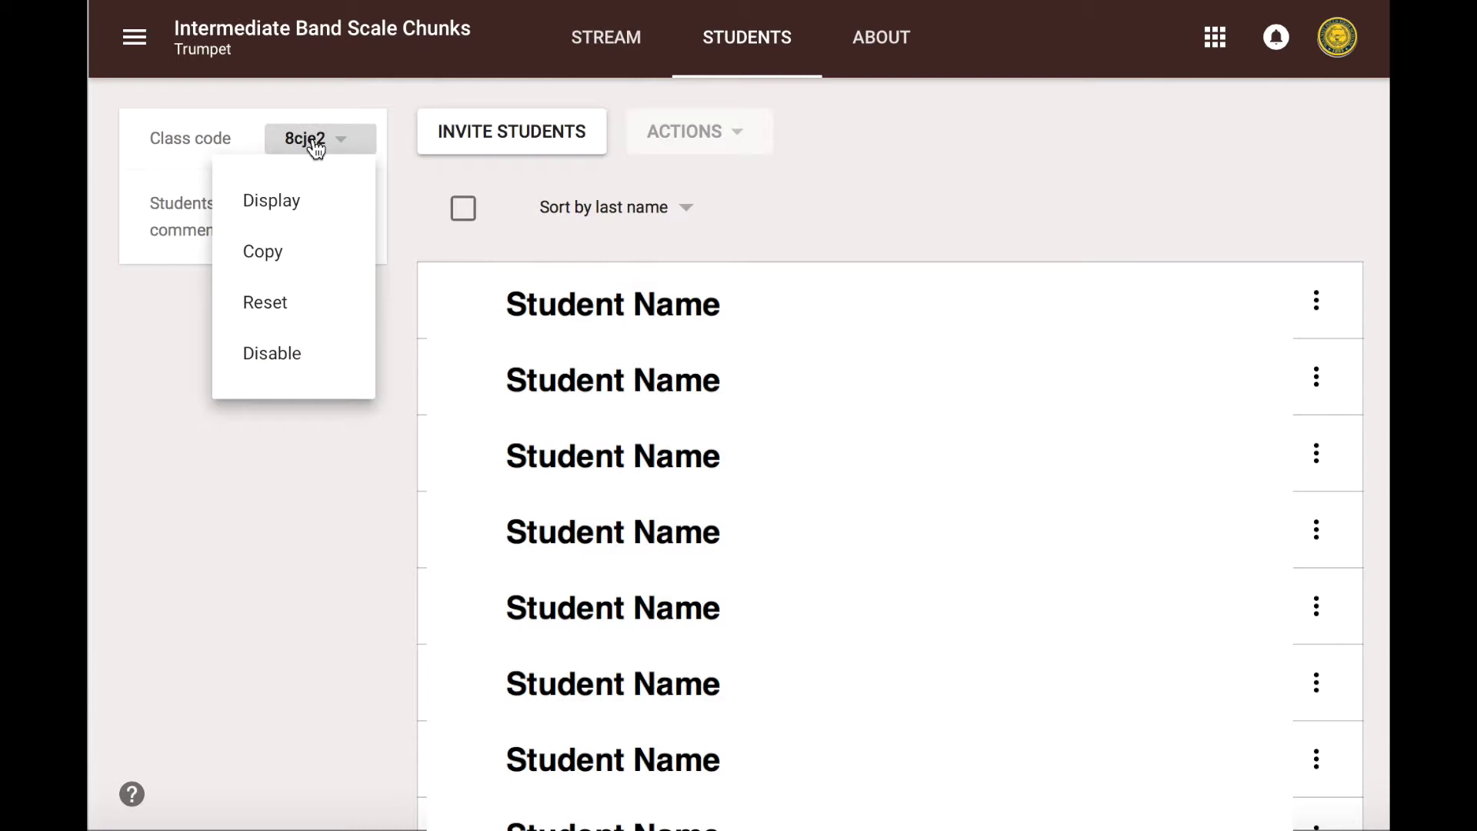
{"action": "left_click", "coordinate": [295, 250]}
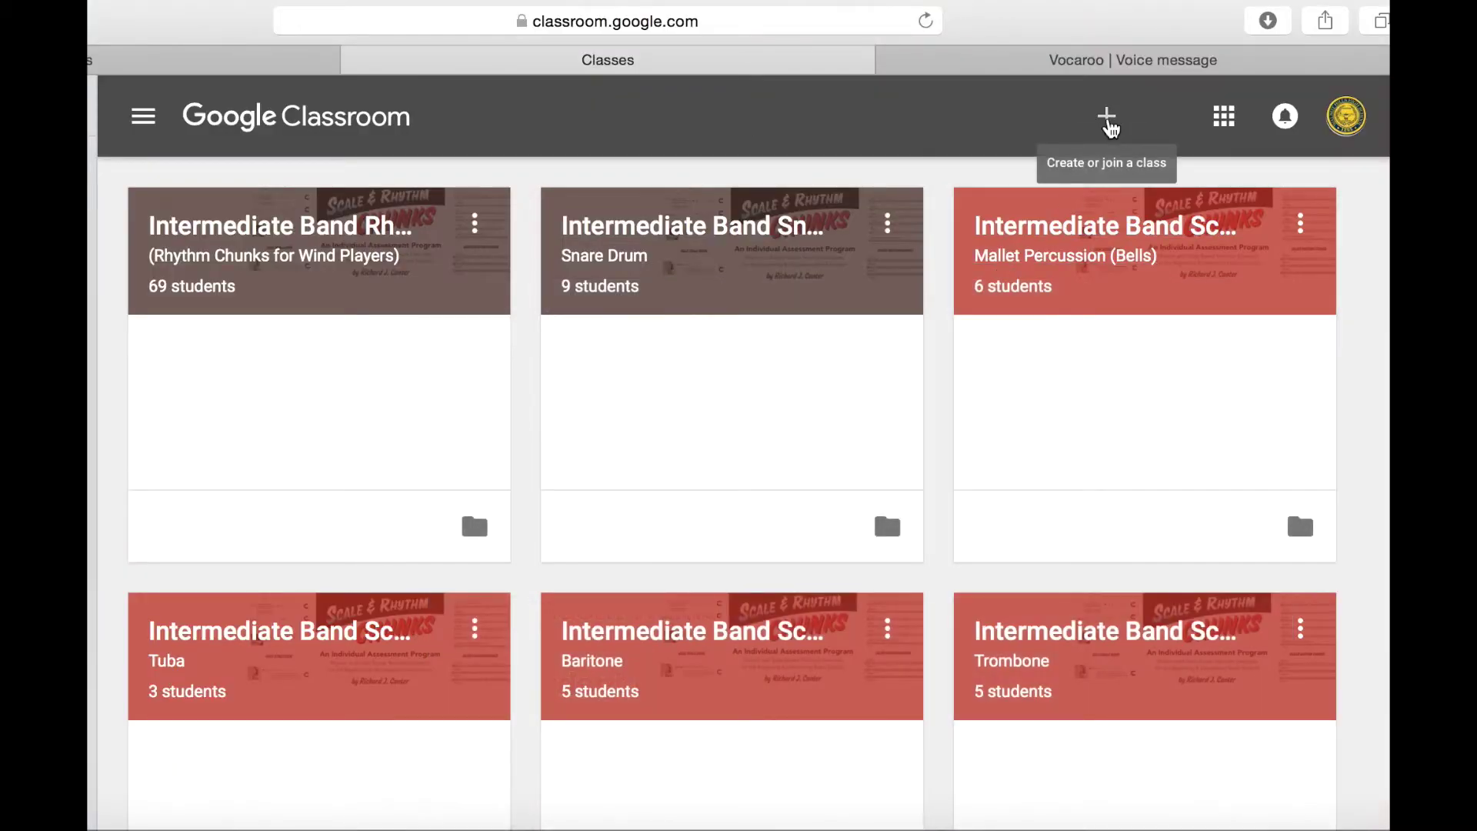
- Join a class by pasting the copied class code into the Join class form
{"action": "left_click", "coordinate": [1110, 128]}
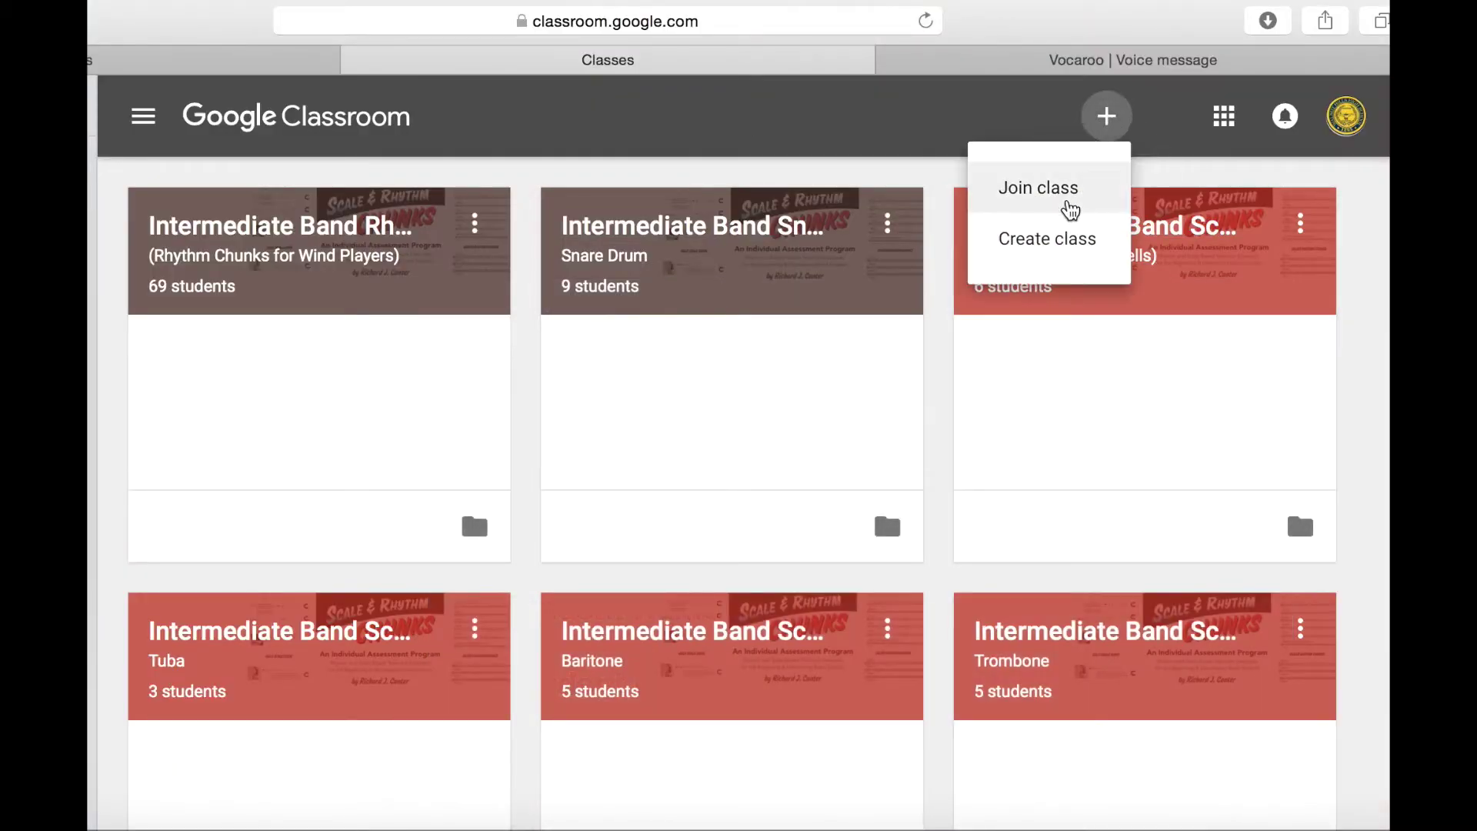
{"action": "left_click", "coordinate": [1069, 209]}
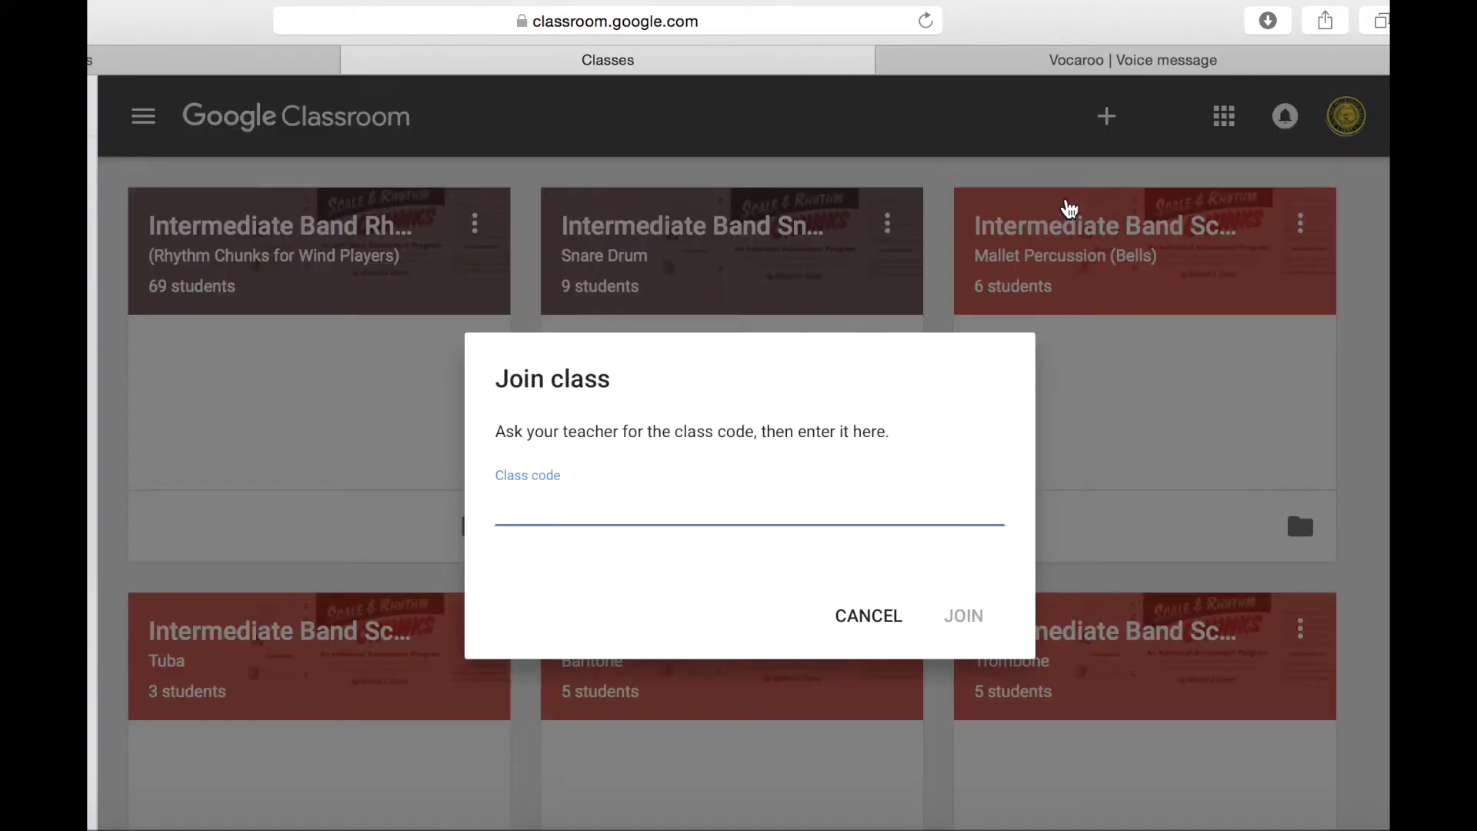
{"action": "key", "text": "super+v"}
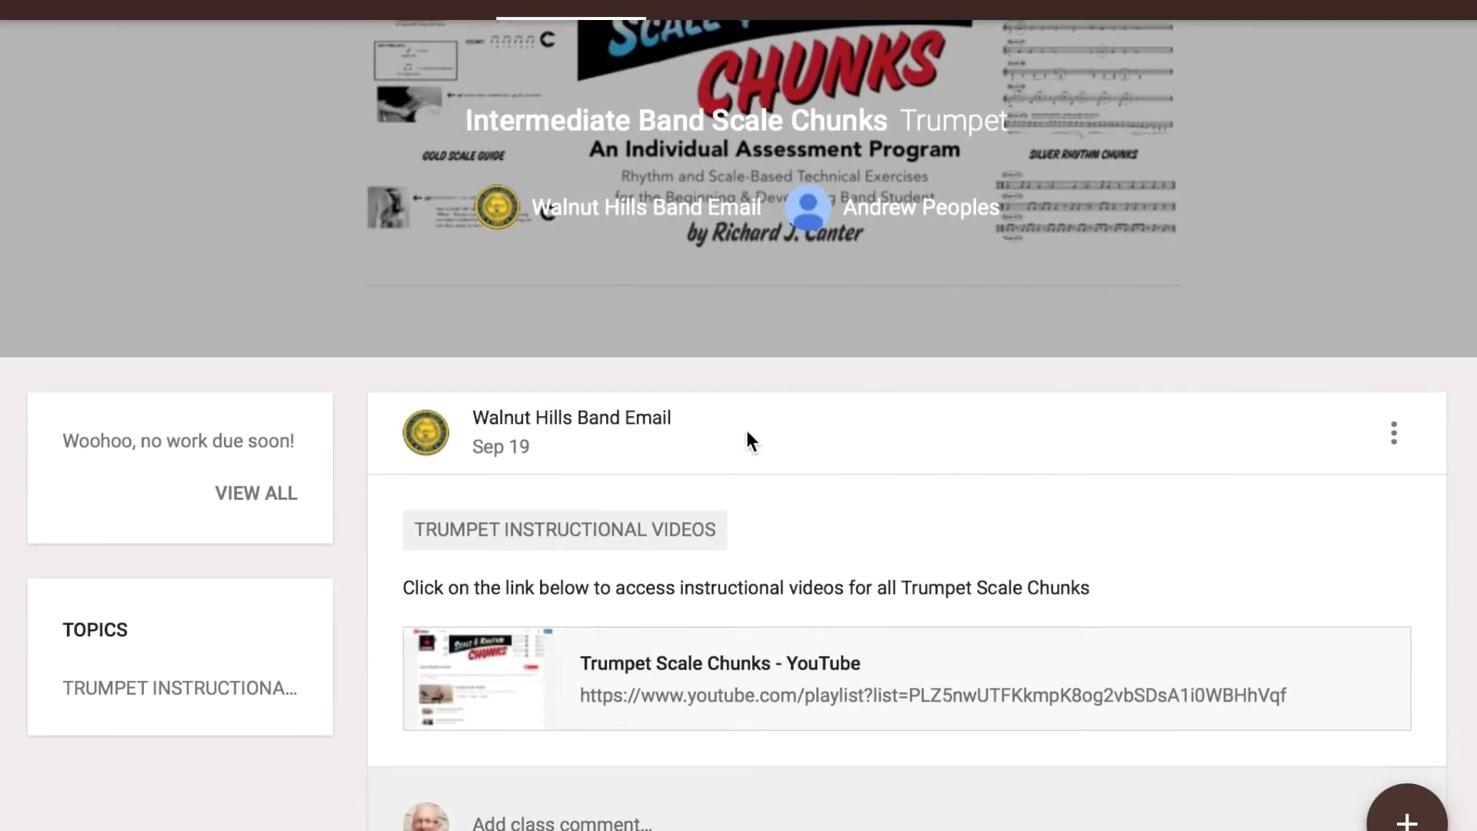
{"action": "scroll", "coordinate": [750, 435], "scroll_direction": "down", "scroll_amount": 4}
{"action": "scroll", "coordinate": [747, 432], "scroll_direction": "down", "scroll_amount": 4}
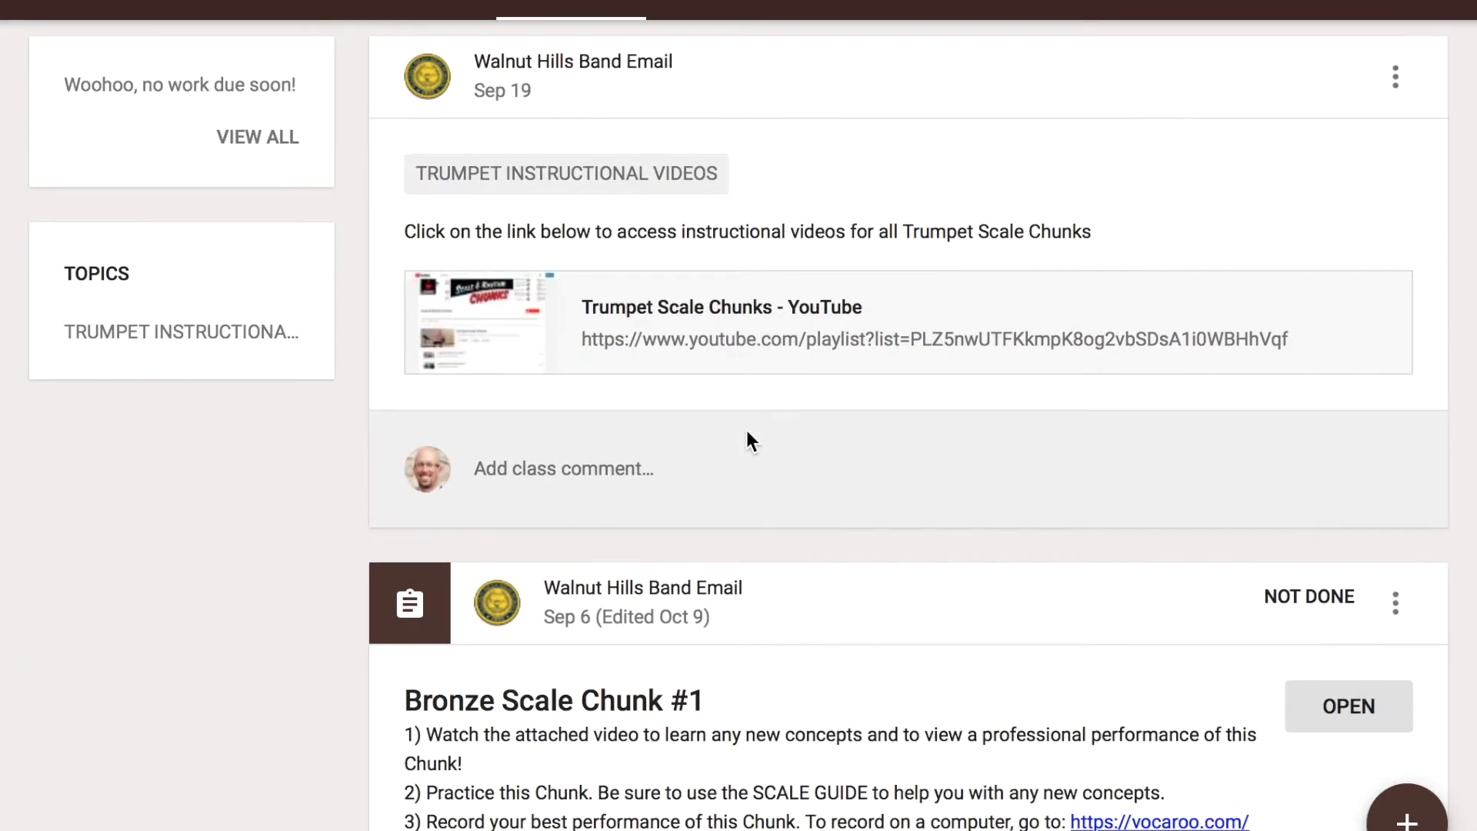
{"action": "scroll", "coordinate": [746, 432], "scroll_direction": "down", "scroll_amount": 3}
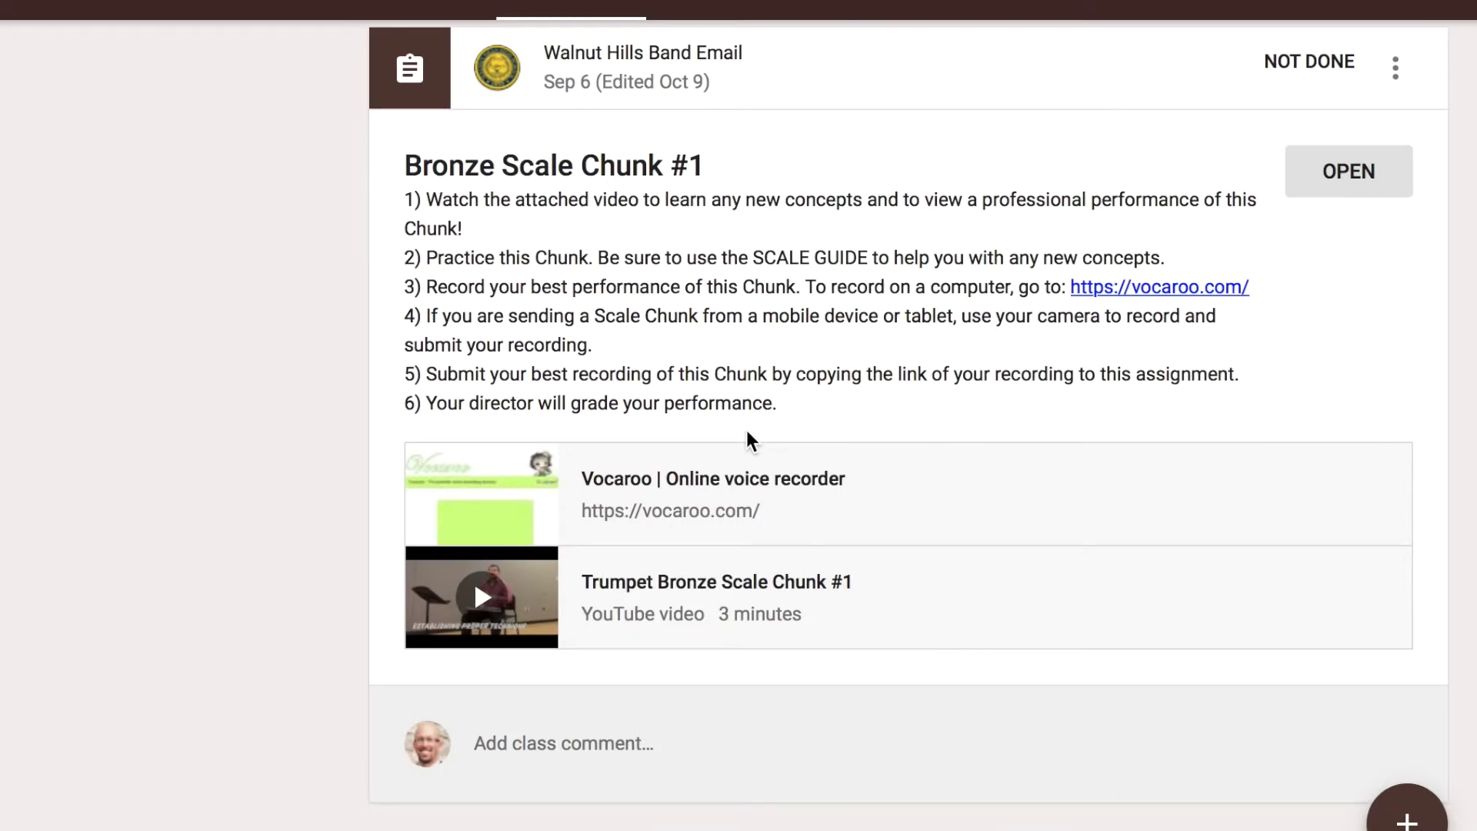
{"action": "scroll", "coordinate": [746, 431], "scroll_direction": "down", "scroll_amount": 8}
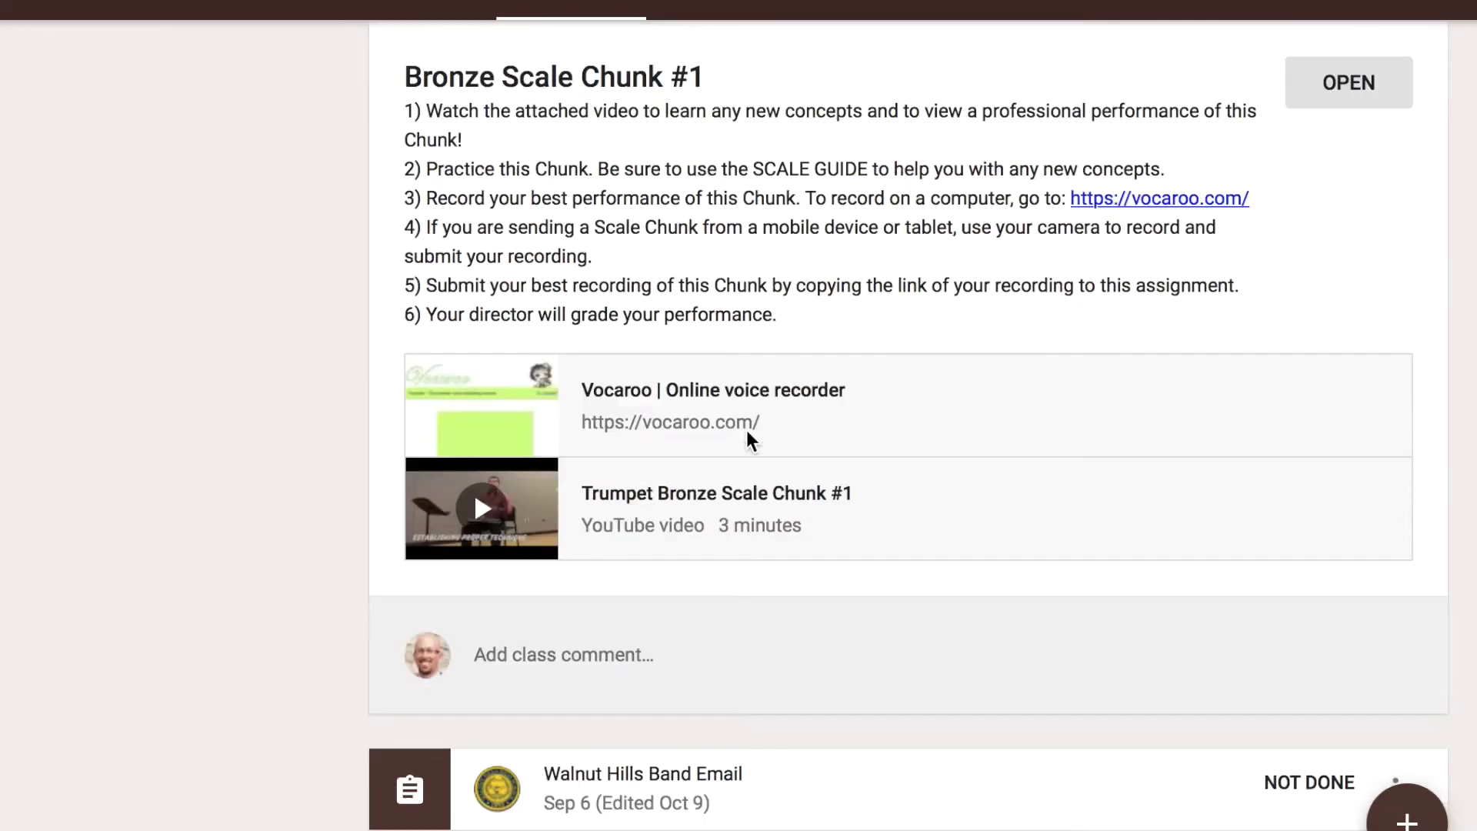
{"action": "scroll", "coordinate": [747, 434], "scroll_direction": "down", "scroll_amount": 2}
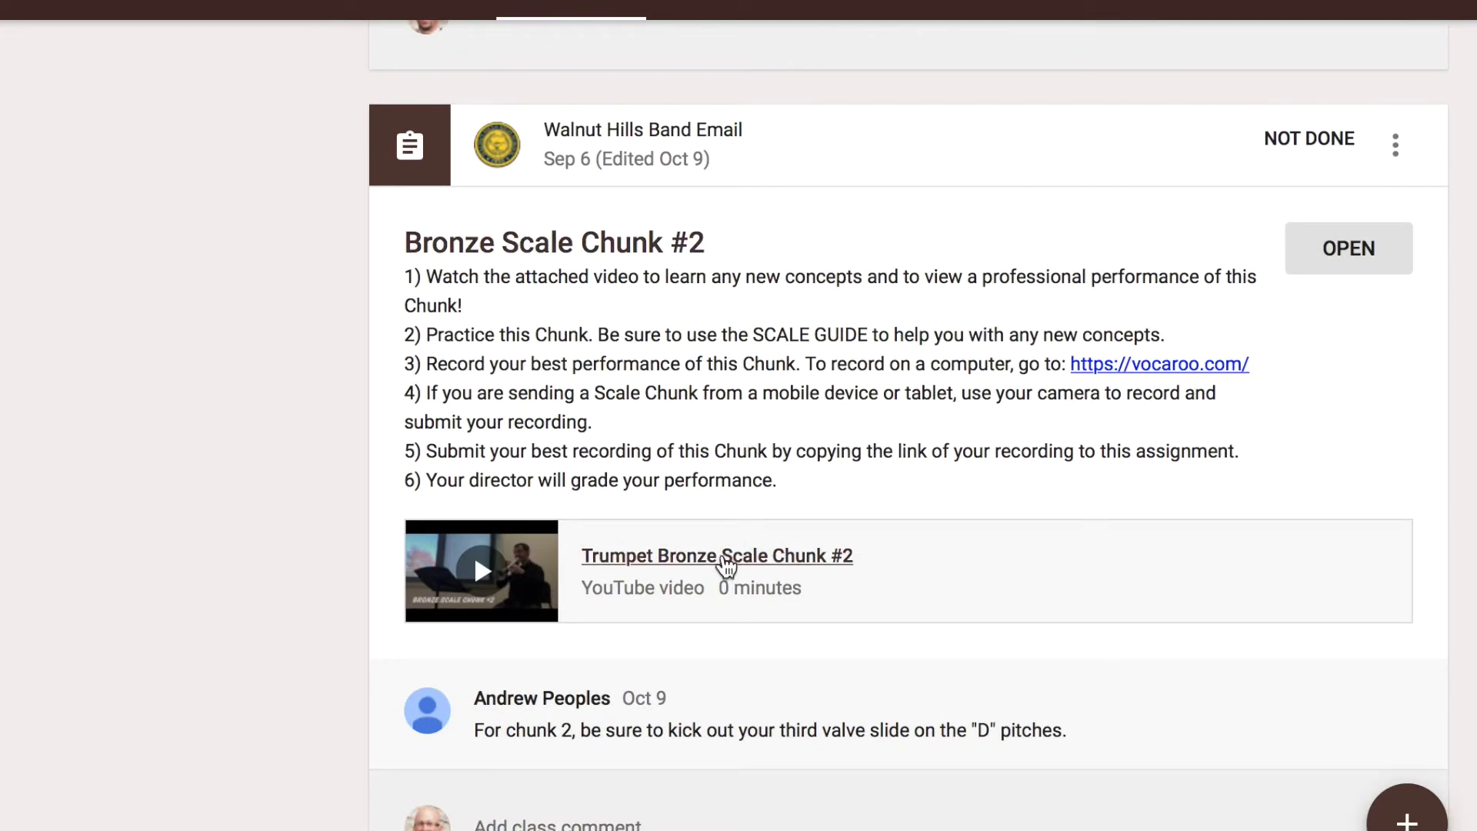
- Play the Trumpet Bronze Scale Chunk #2 demonstration video
{"action": "left_click", "coordinate": [727, 560]}
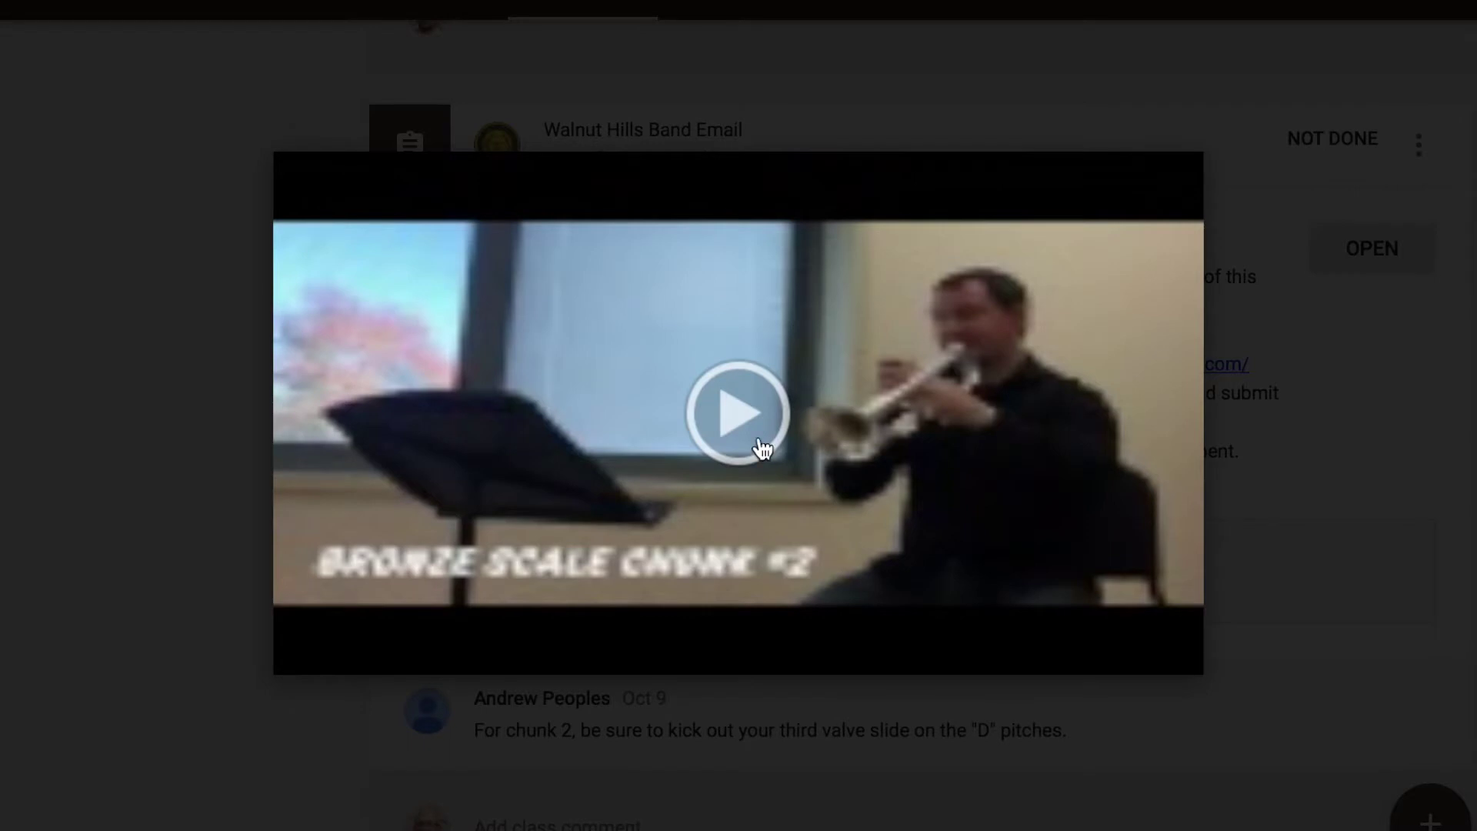
{"action": "left_click", "coordinate": [740, 419]}
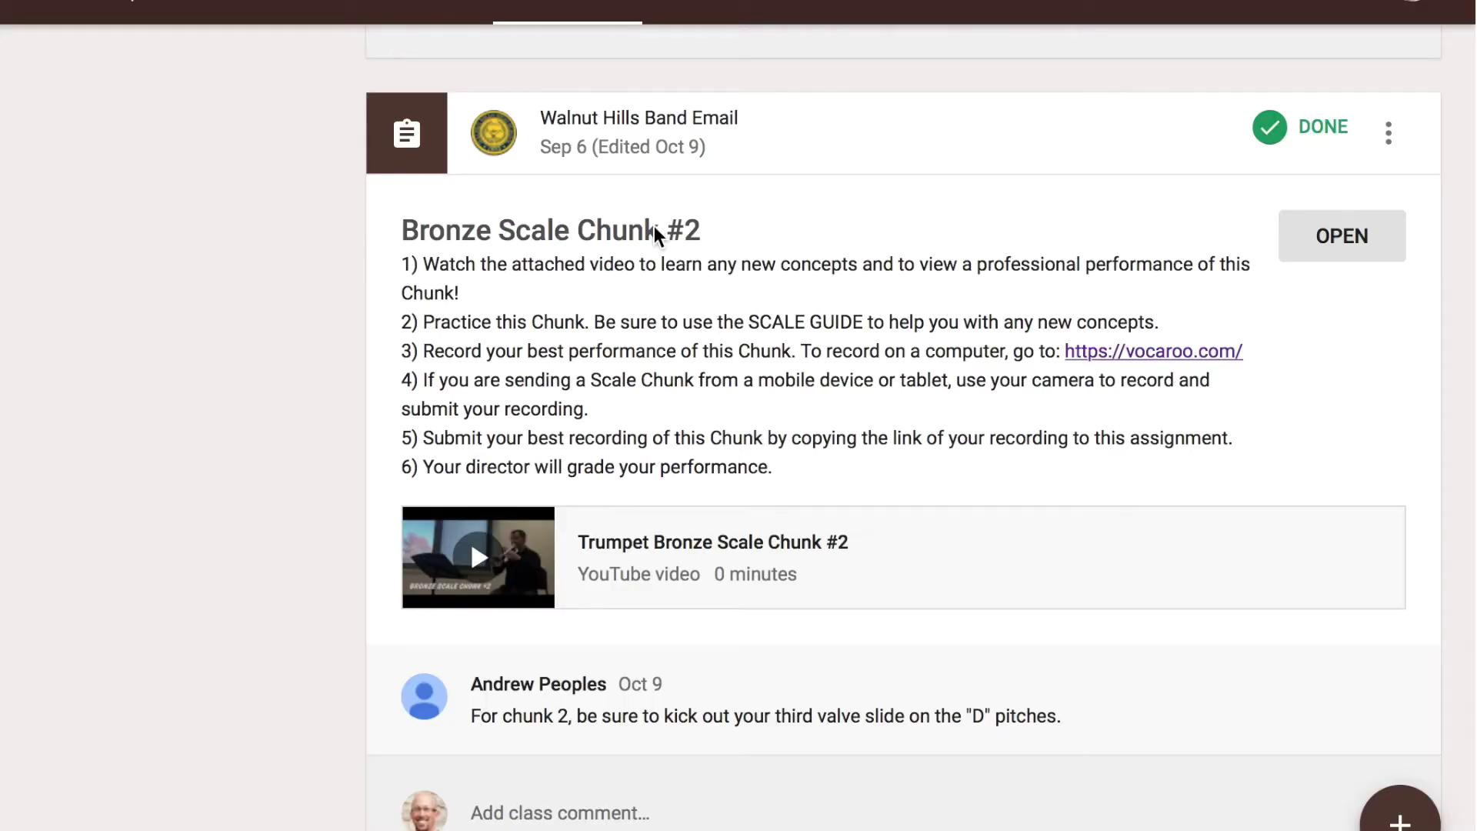
- Open the Bronze Scale Chunk #2 assignment and follow its vocaroo.com link
{"action": "left_click", "coordinate": [655, 232]}
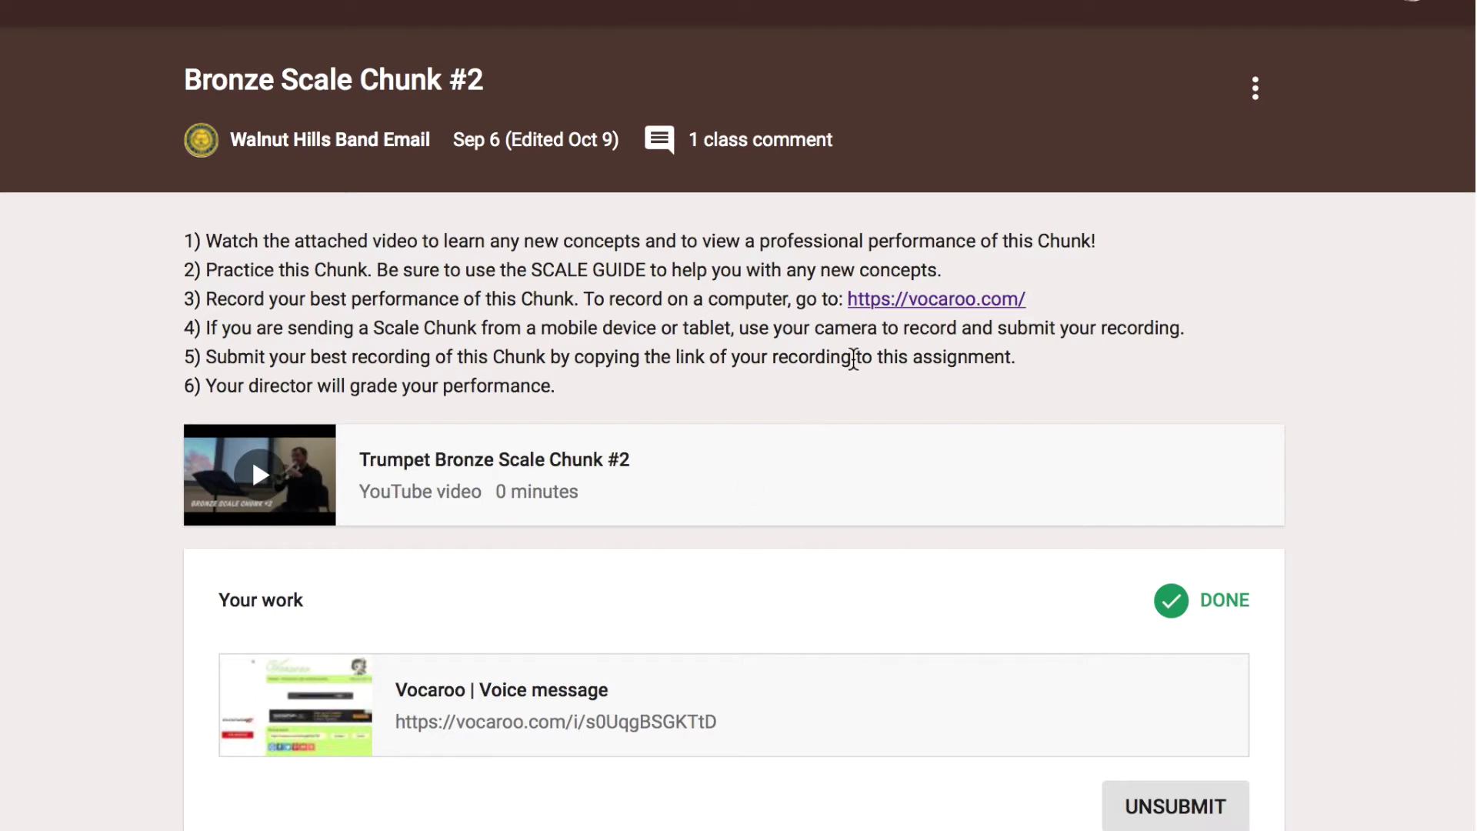
{"action": "left_click", "coordinate": [911, 303]}
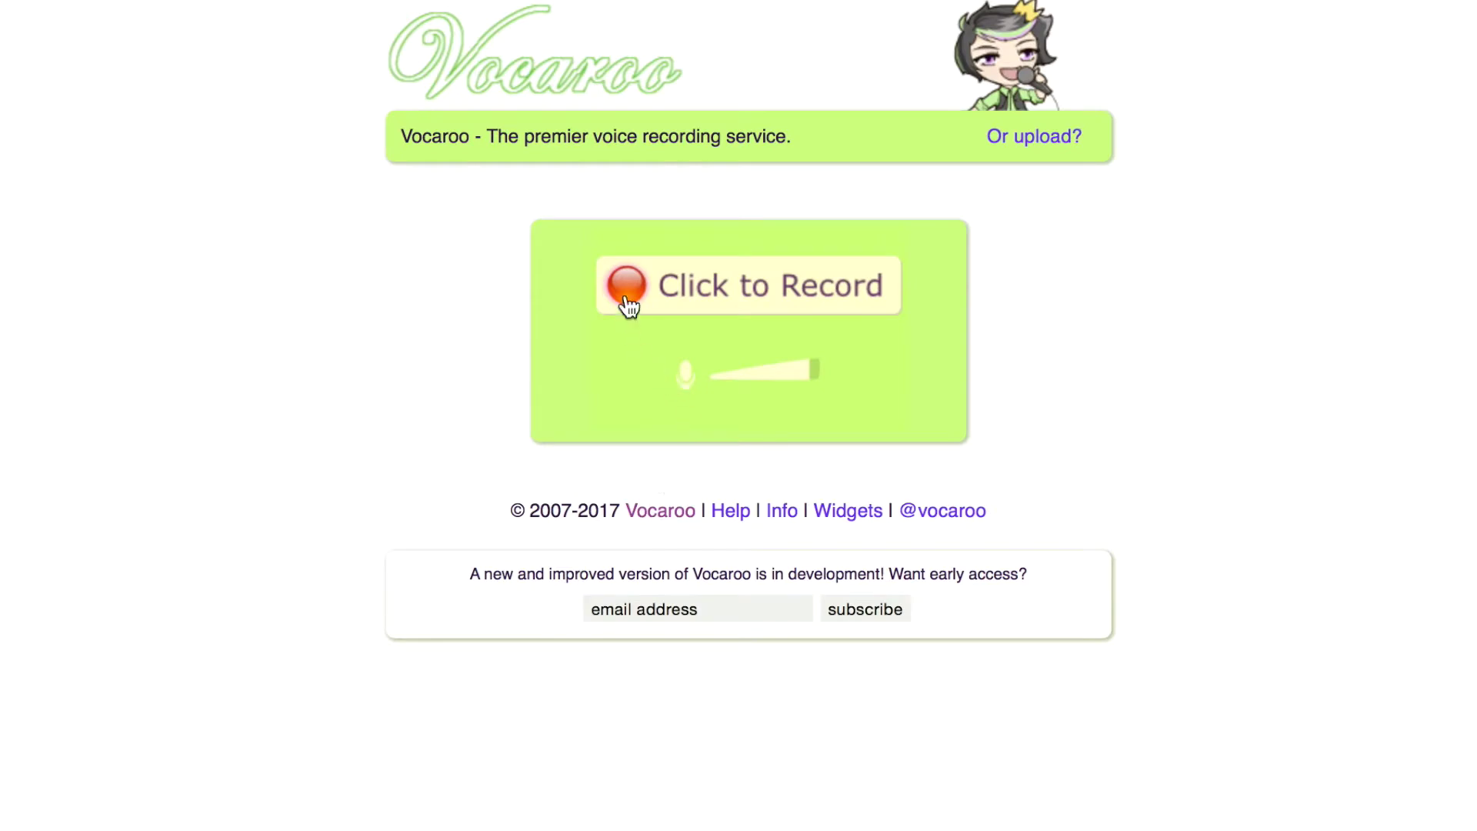
- Record a 3-second Vocaroo clip, play it back, save it and select its share link
{"action": "left_click", "coordinate": [626, 311]}
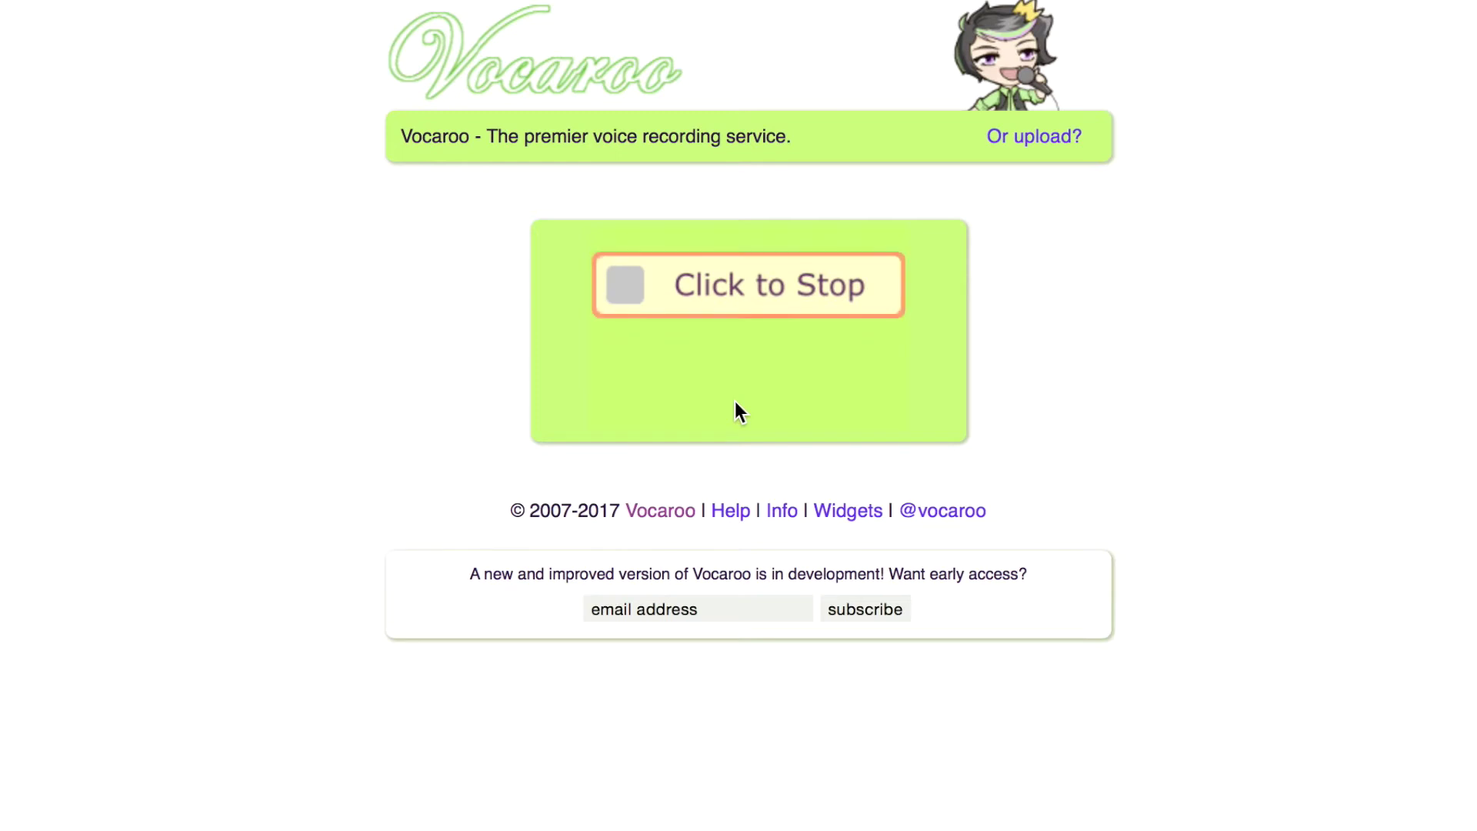
{"action": "left_click", "coordinate": [647, 283]}
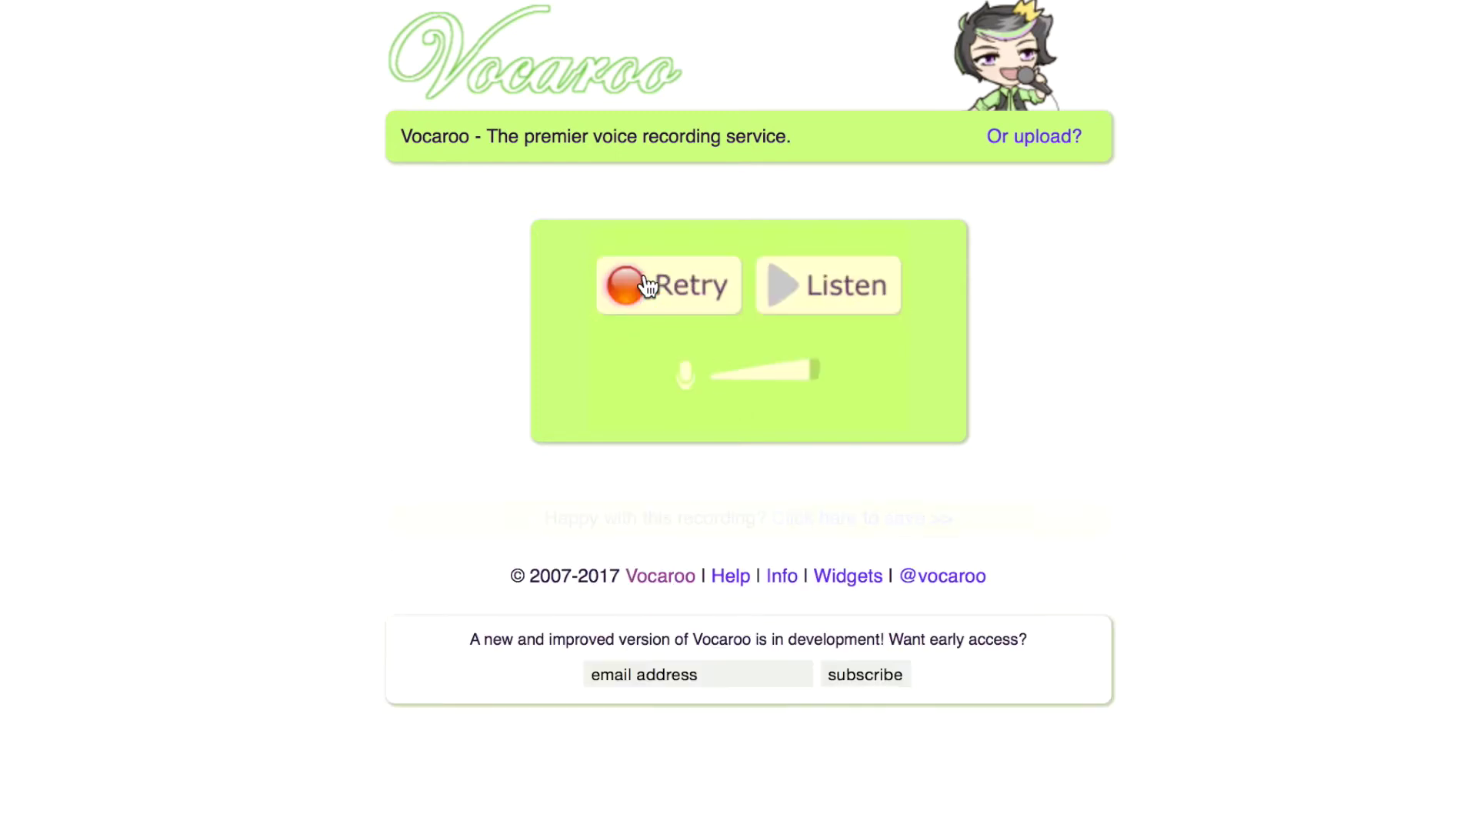
{"action": "left_click", "coordinate": [815, 275]}
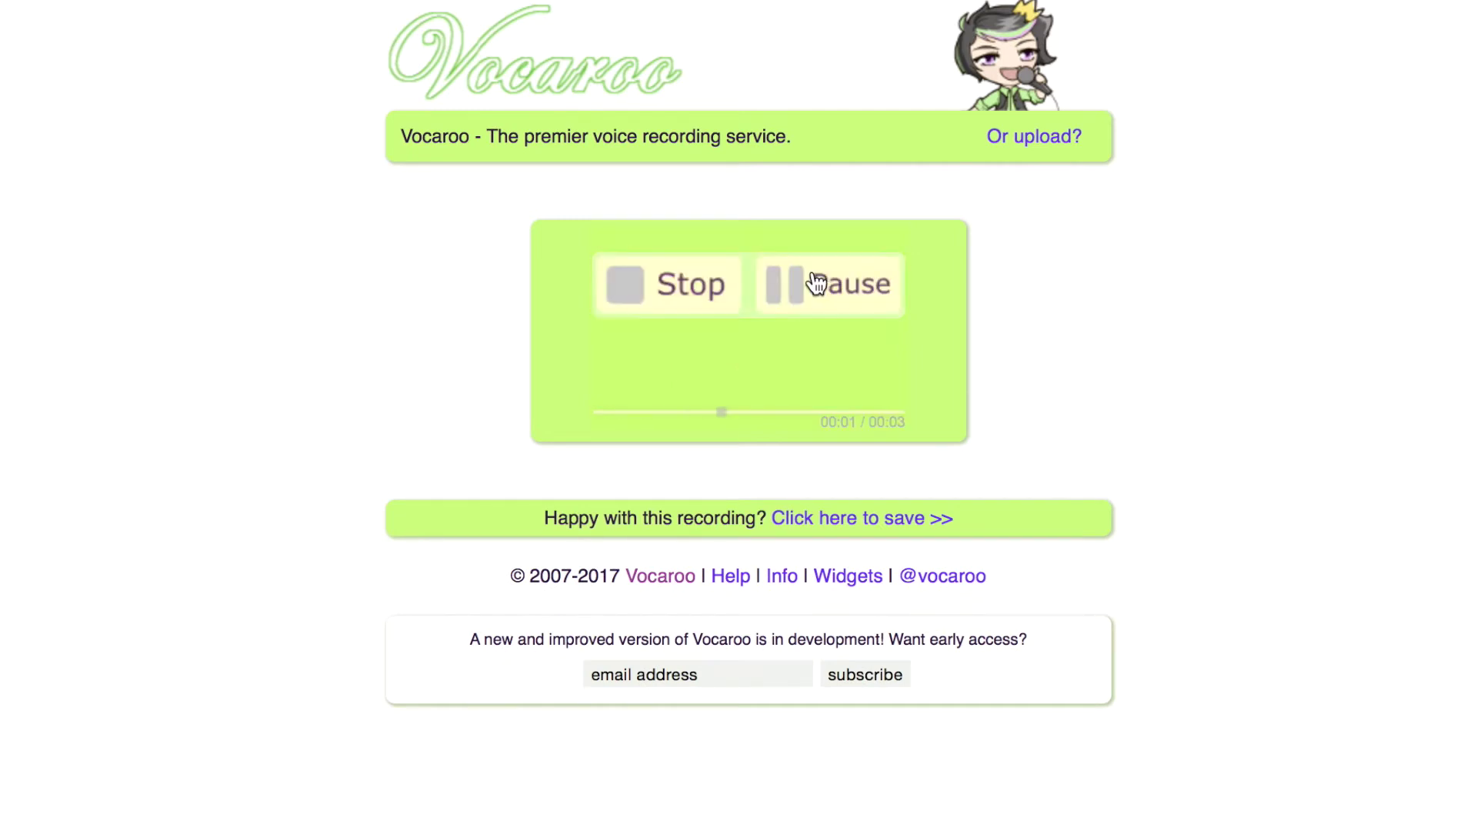
{"action": "left_click", "coordinate": [686, 297]}
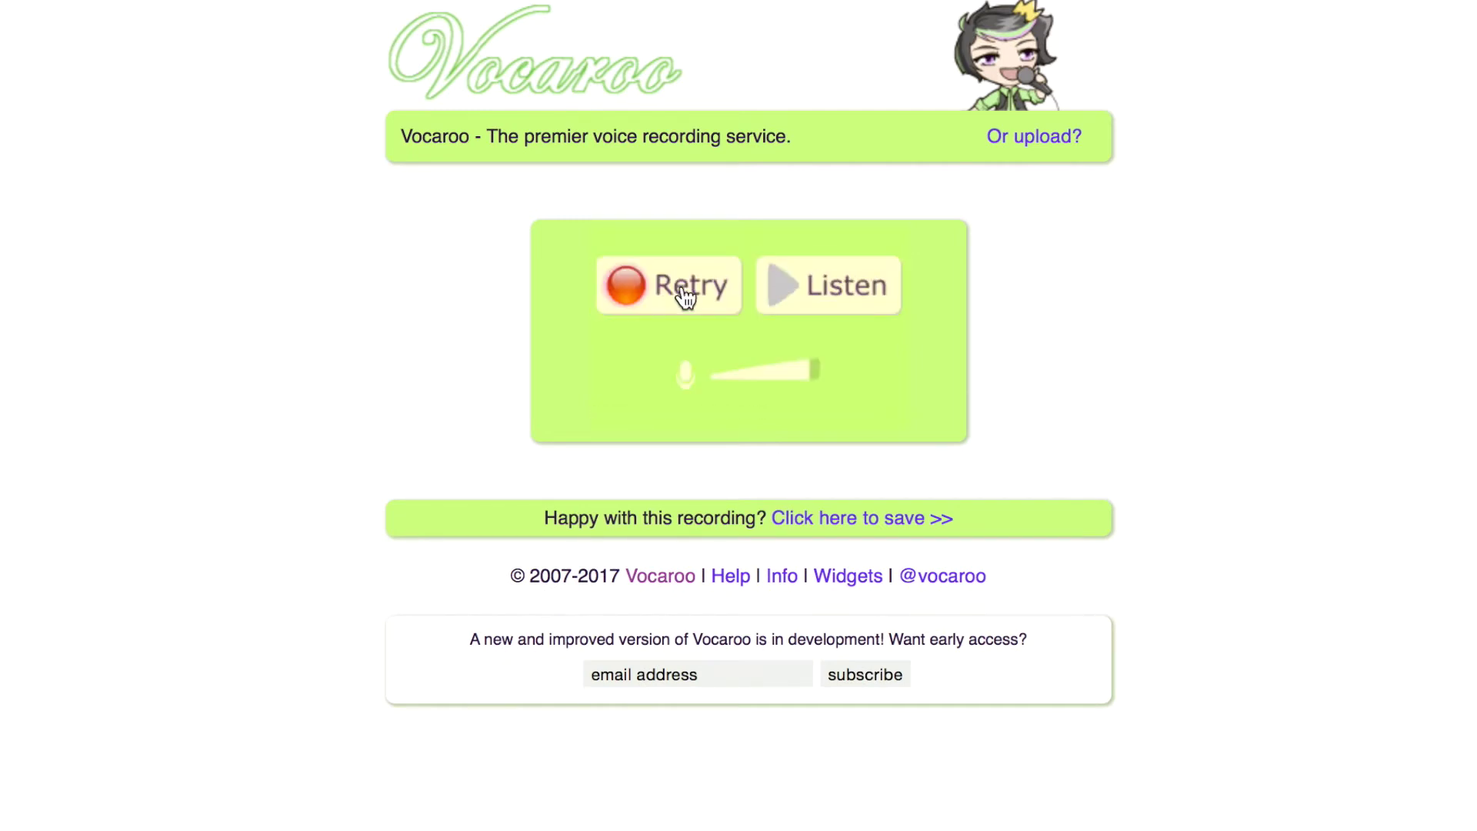
{"action": "left_click", "coordinate": [807, 519]}
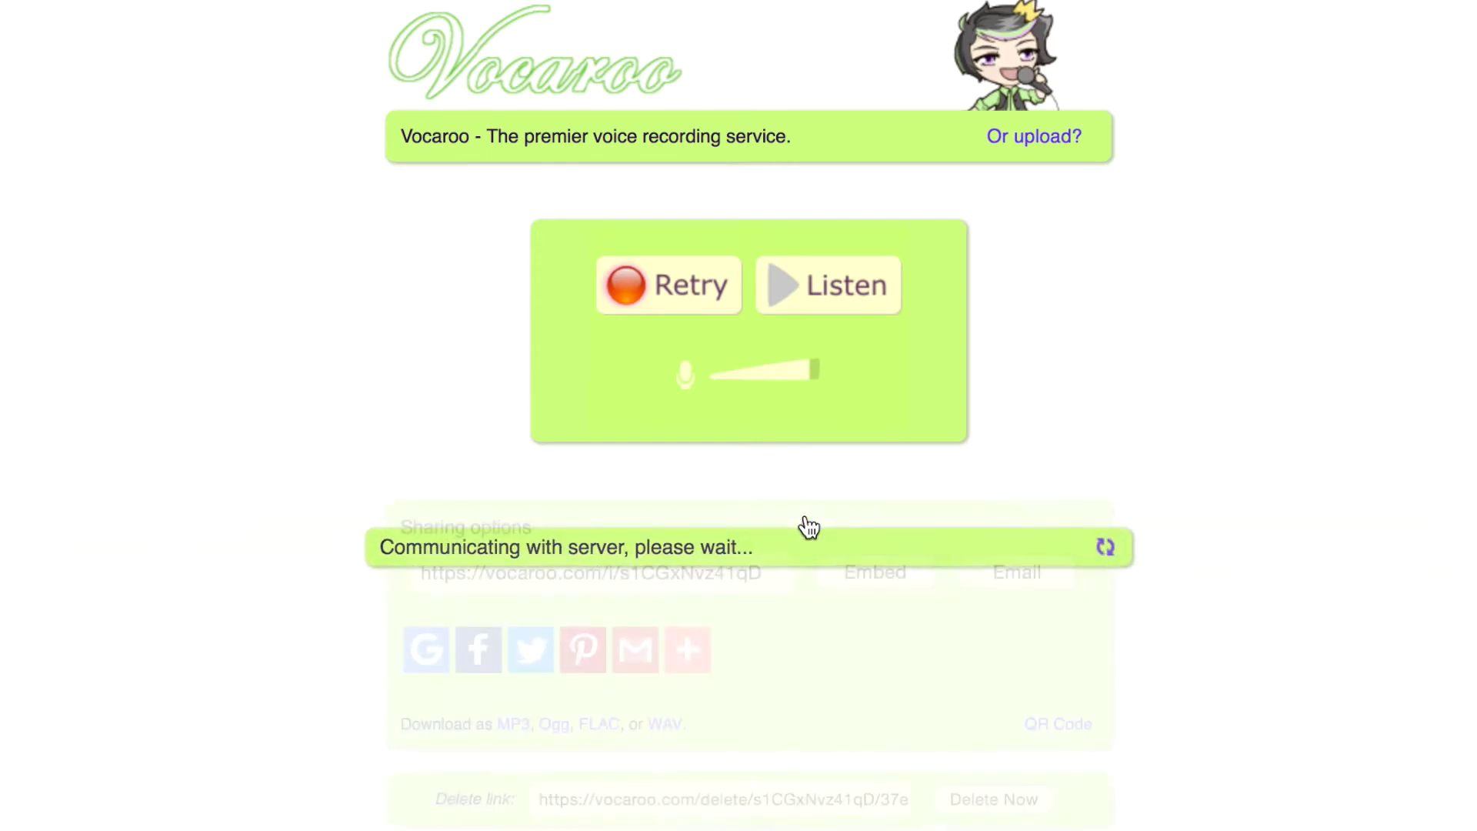
{"action": "left_click_drag", "start_coordinate": [751, 573], "coordinate": [424, 556]}
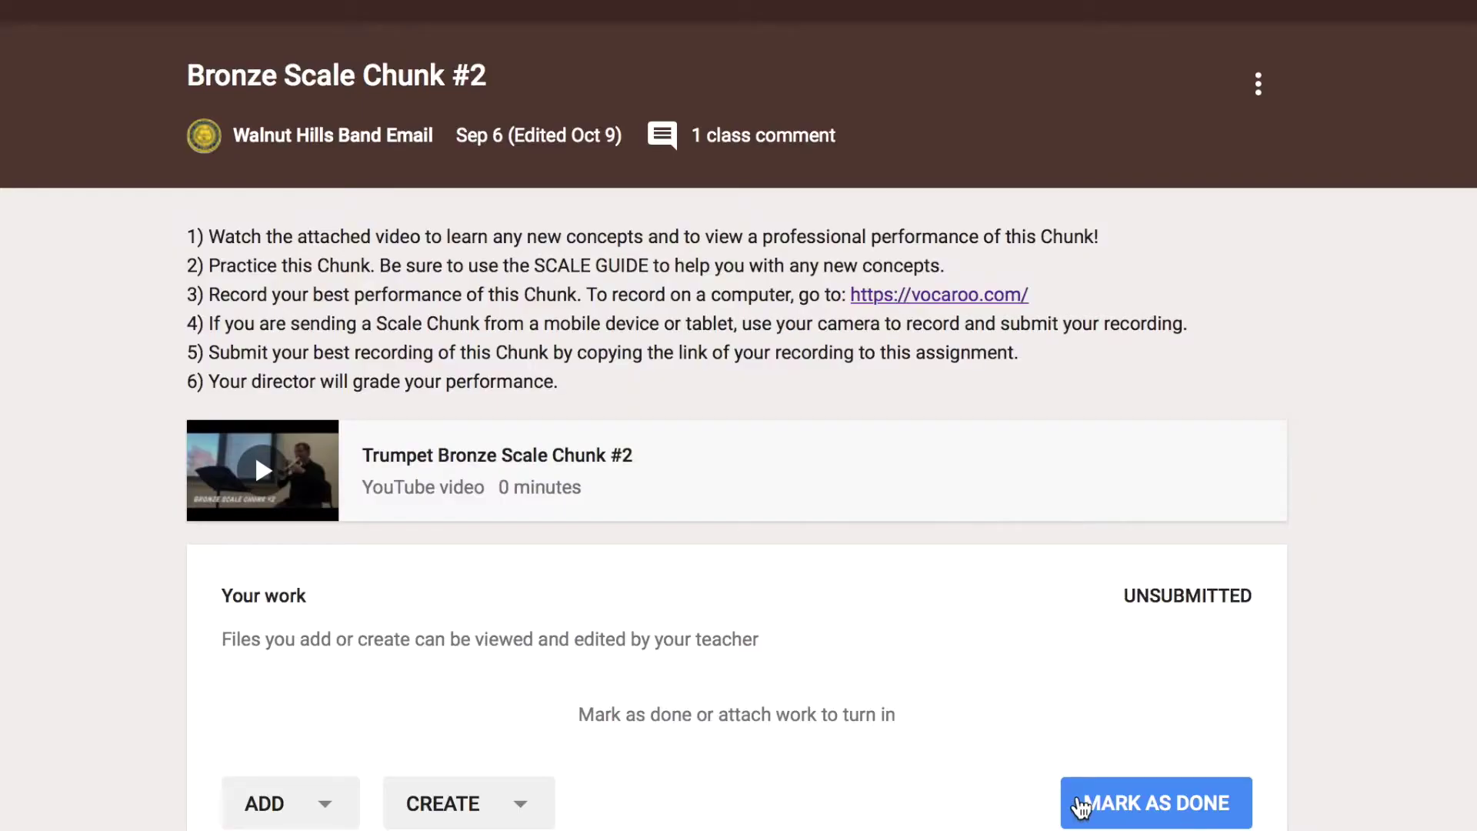
- Attach the copied Vocaroo link to Bronze Scale Chunk #2's work and turn it in
{"action": "left_click", "coordinate": [331, 802]}
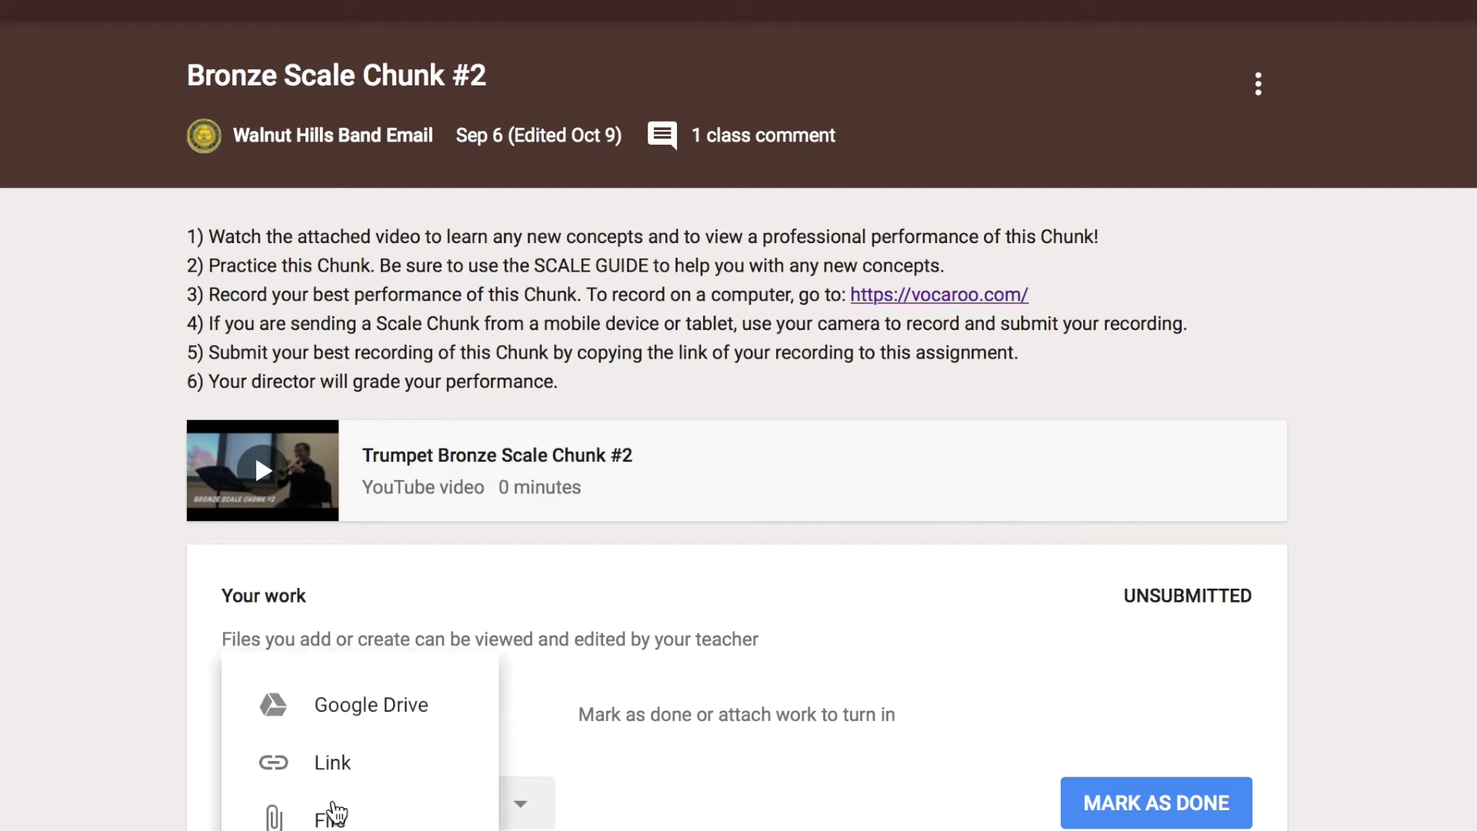
{"action": "left_click", "coordinate": [344, 769]}
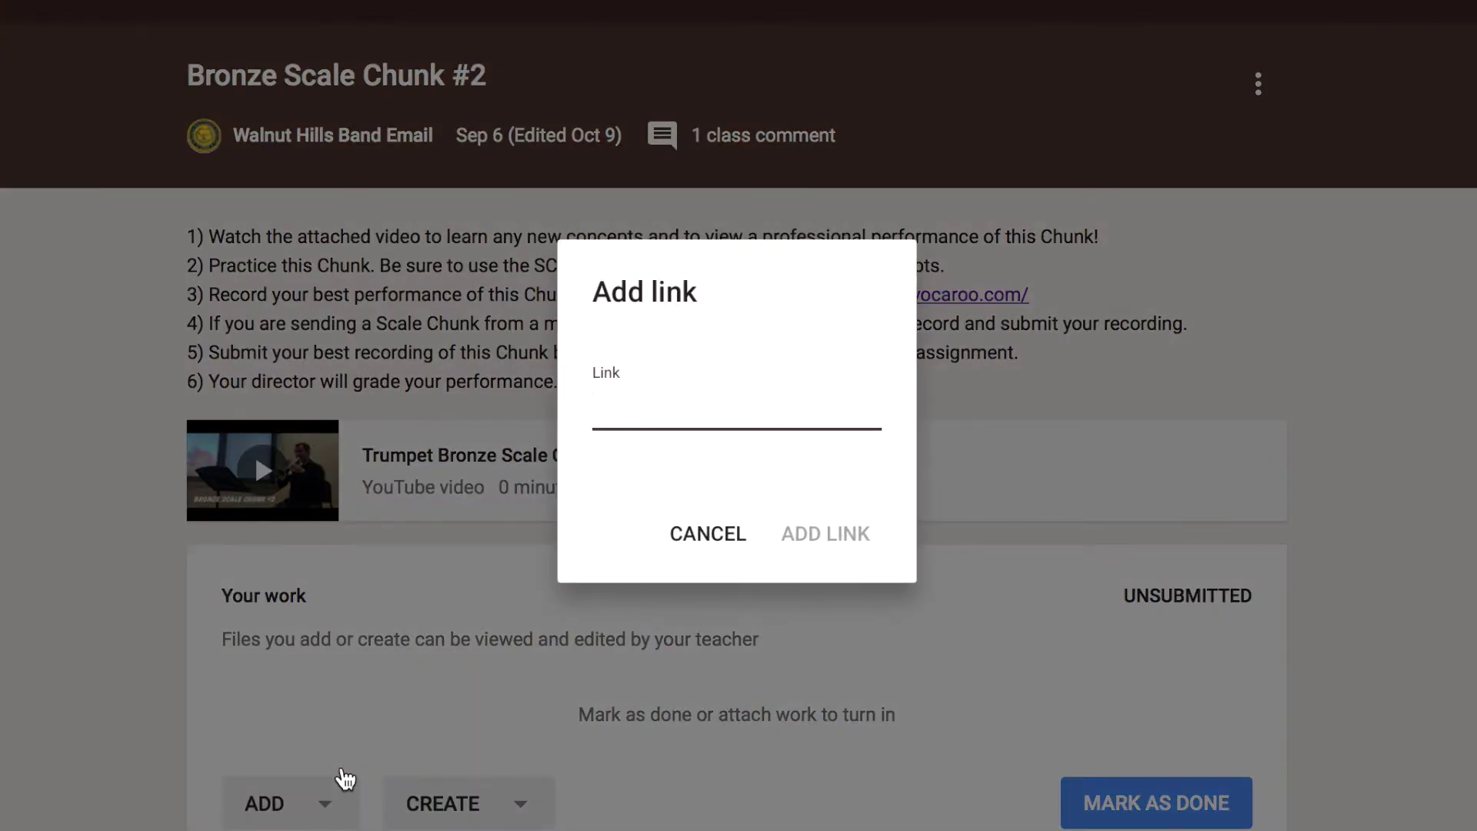
{"action": "key", "text": "ctrl+v"}
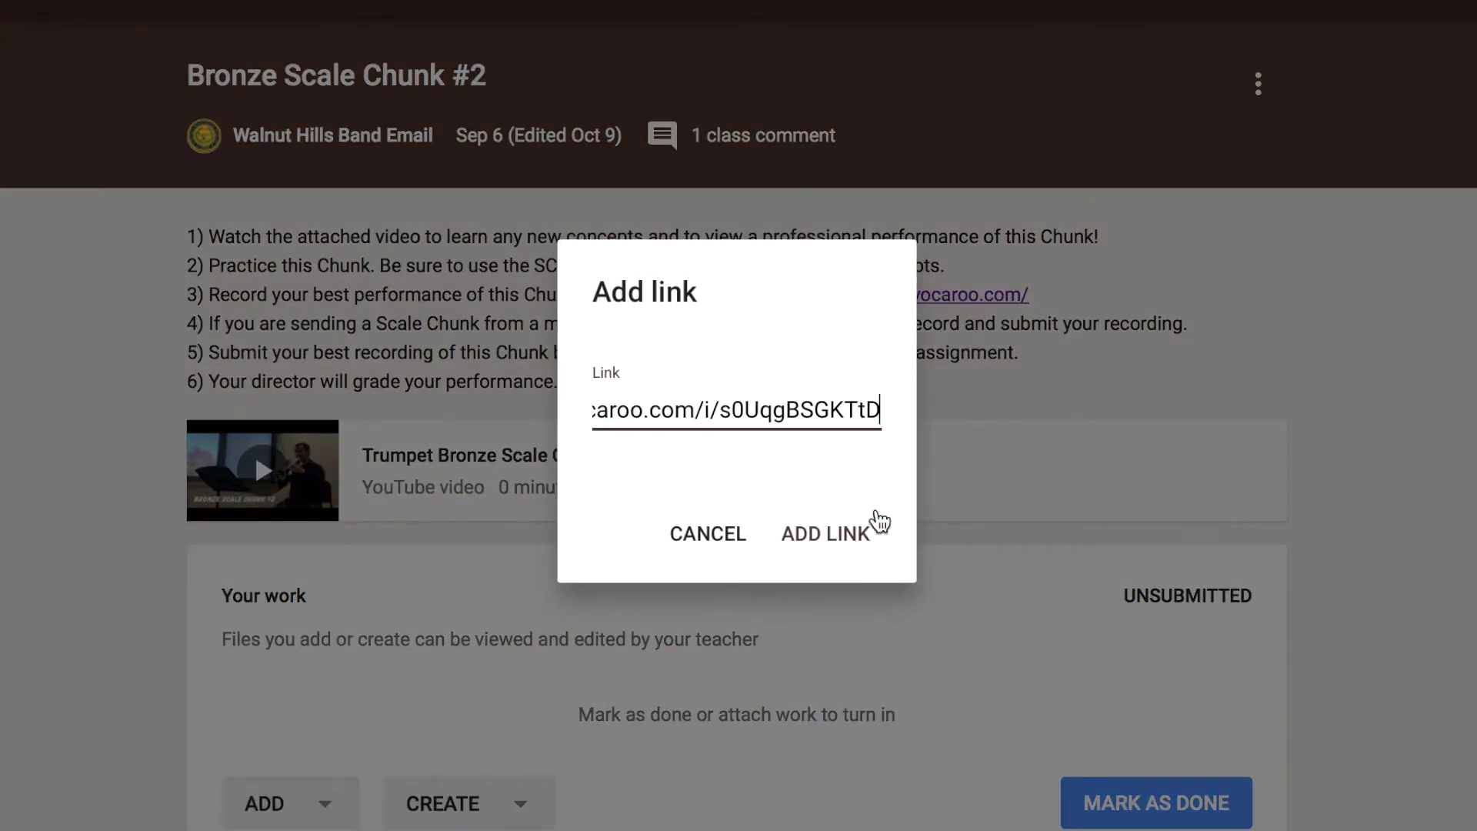
{"action": "left_click", "coordinate": [836, 536]}
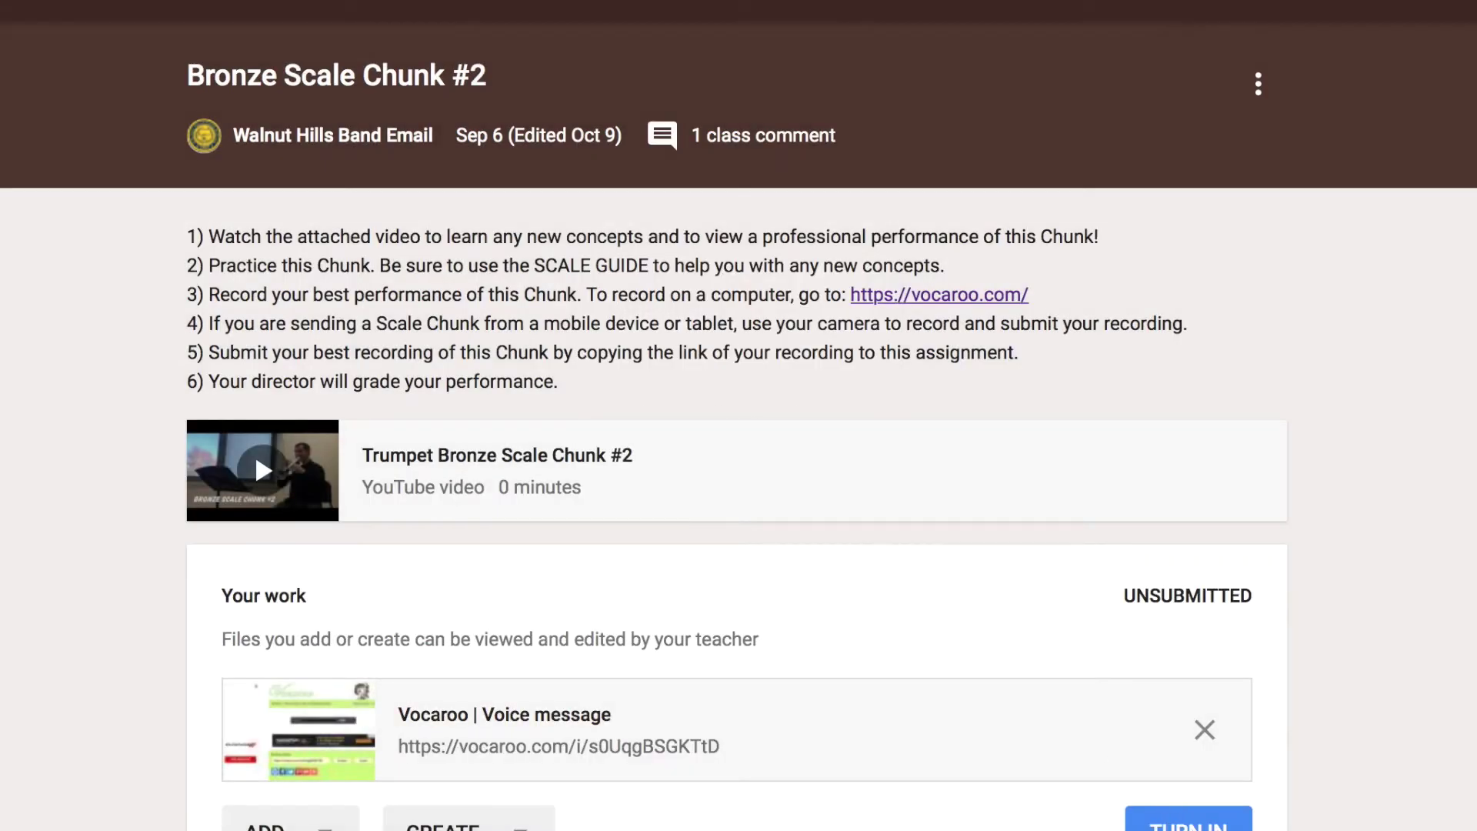
{"action": "left_click", "coordinate": [1181, 818]}
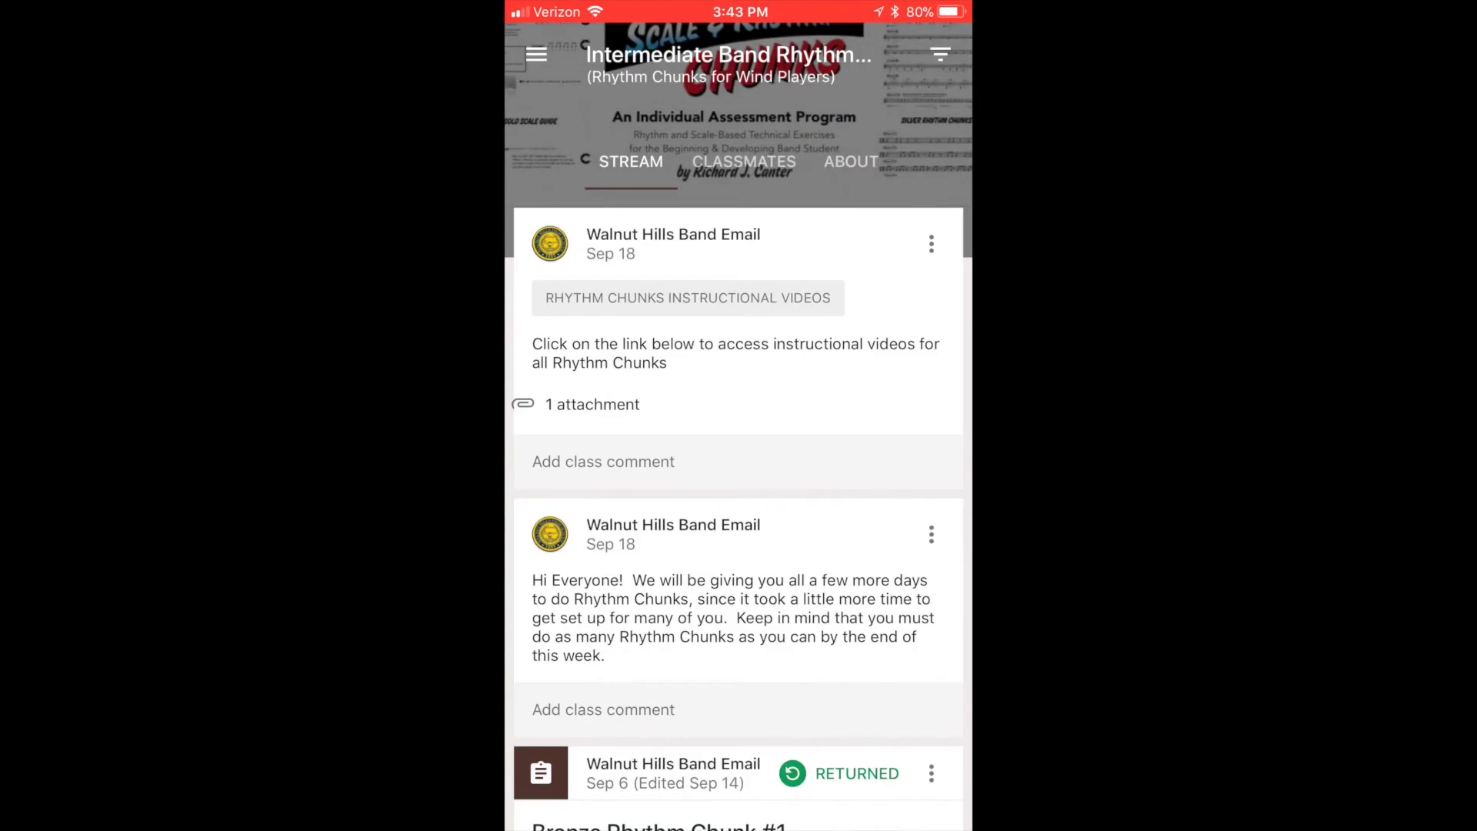
- Open Bronze Rhythm Chunk #6, play its 70-second video, and choose to record with the camera
{"action": "scroll", "coordinate": [738, 461], "scroll_direction": "down", "scroll_amount": 20}
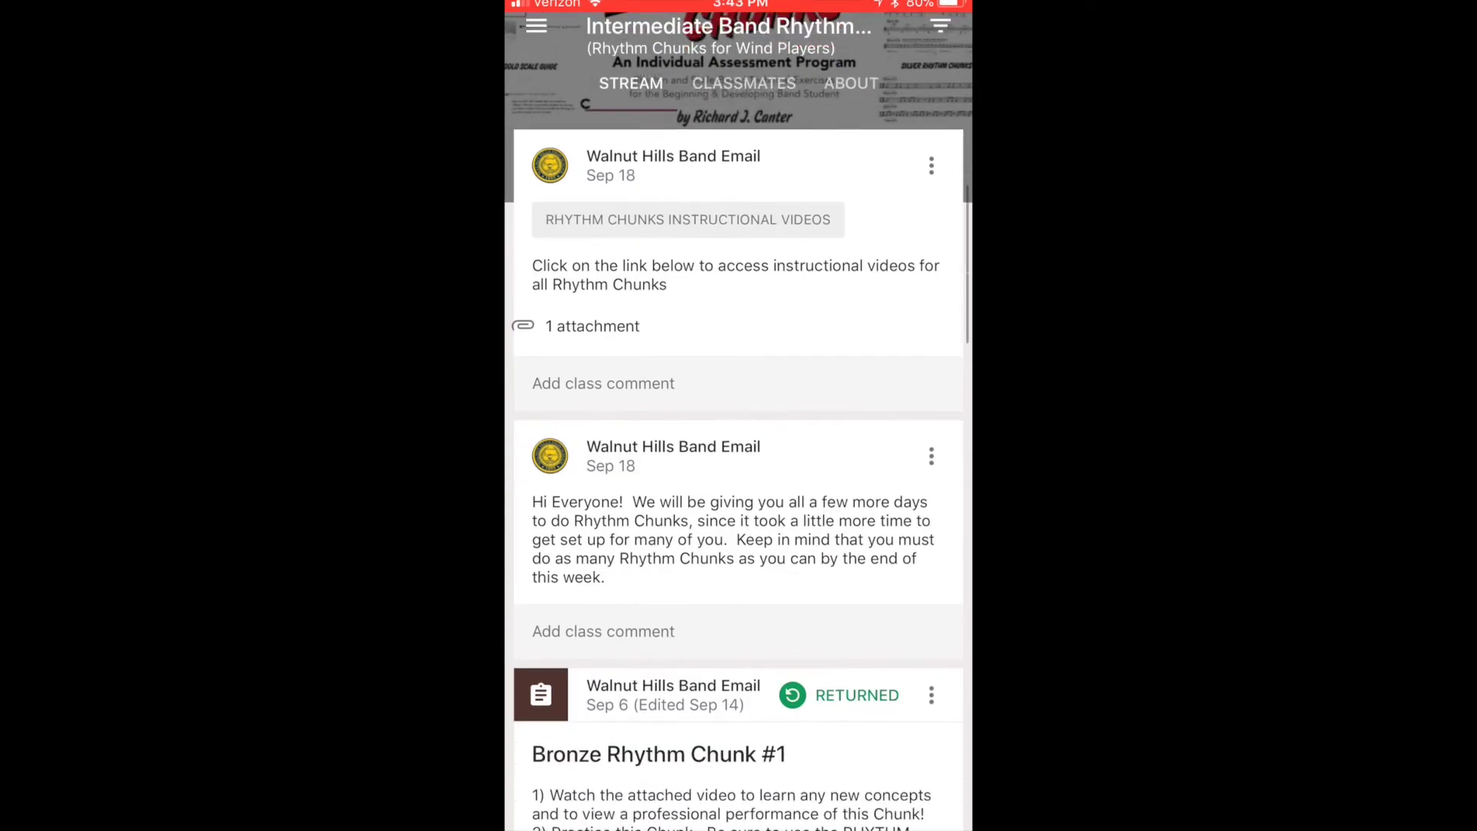
{"action": "scroll", "coordinate": [736, 415], "scroll_direction": "down", "scroll_amount": 3}
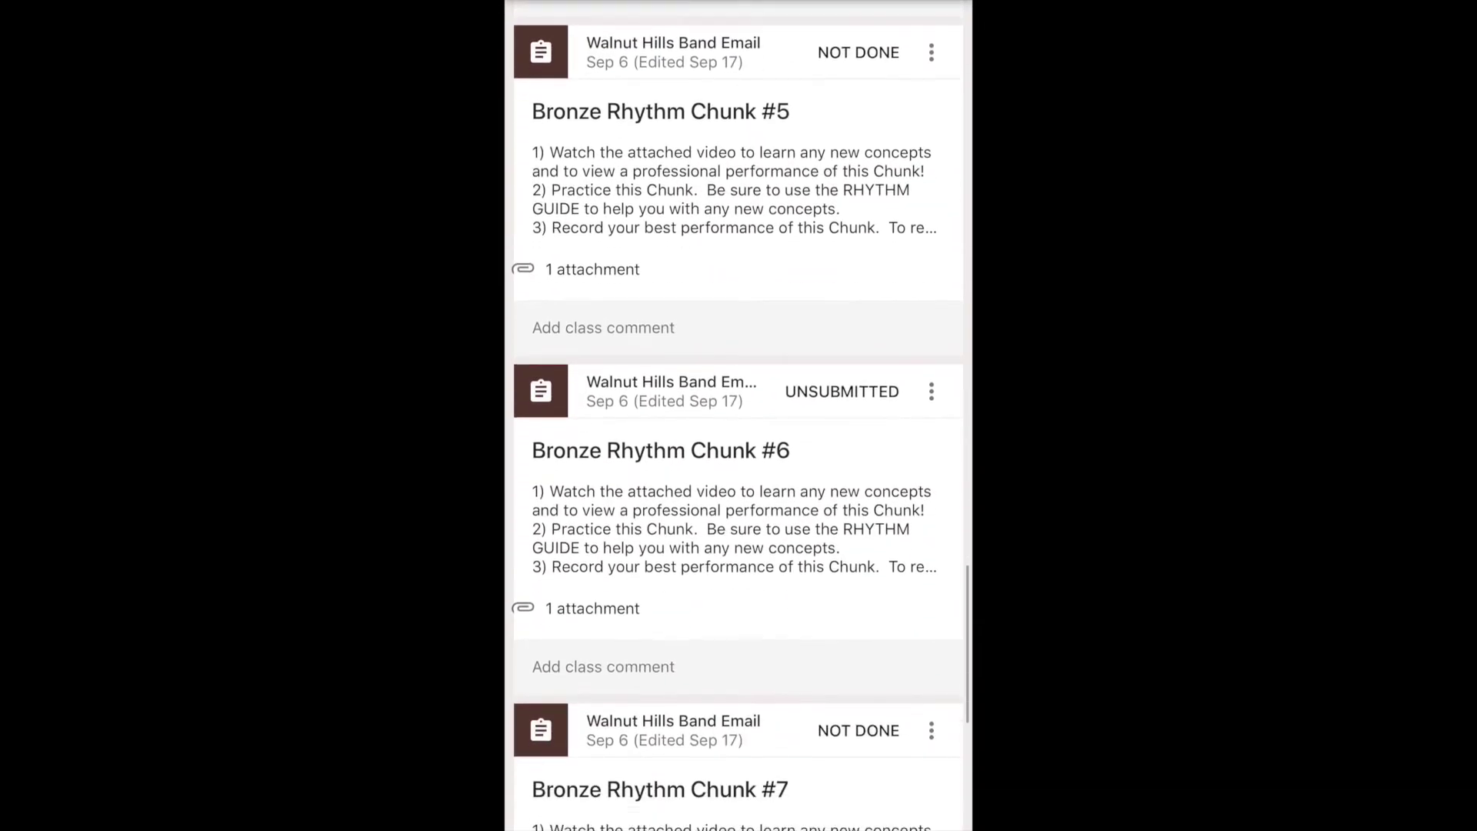
{"action": "left_click", "coordinate": [660, 405]}
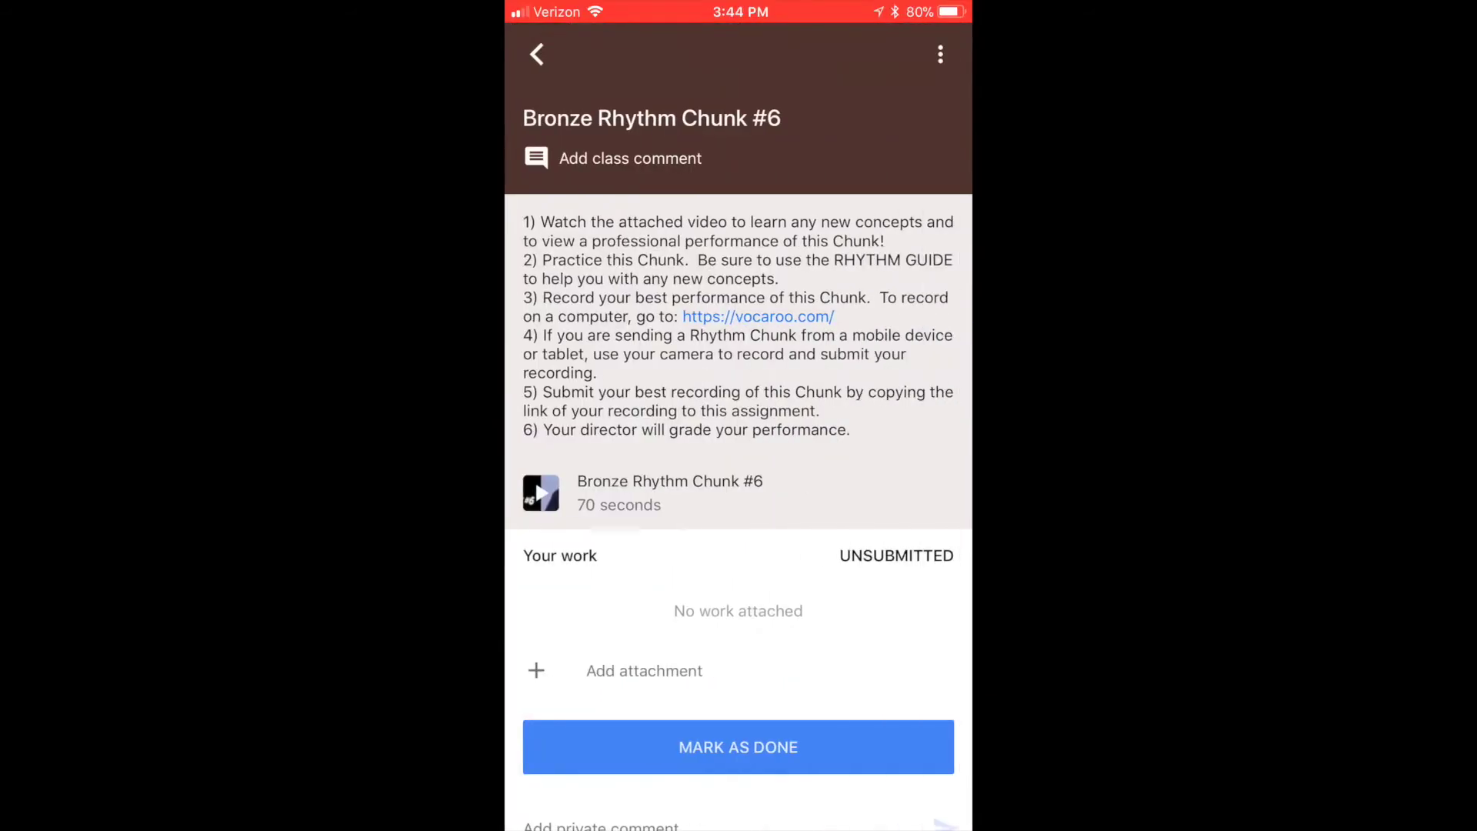
{"action": "left_click", "coordinate": [669, 492]}
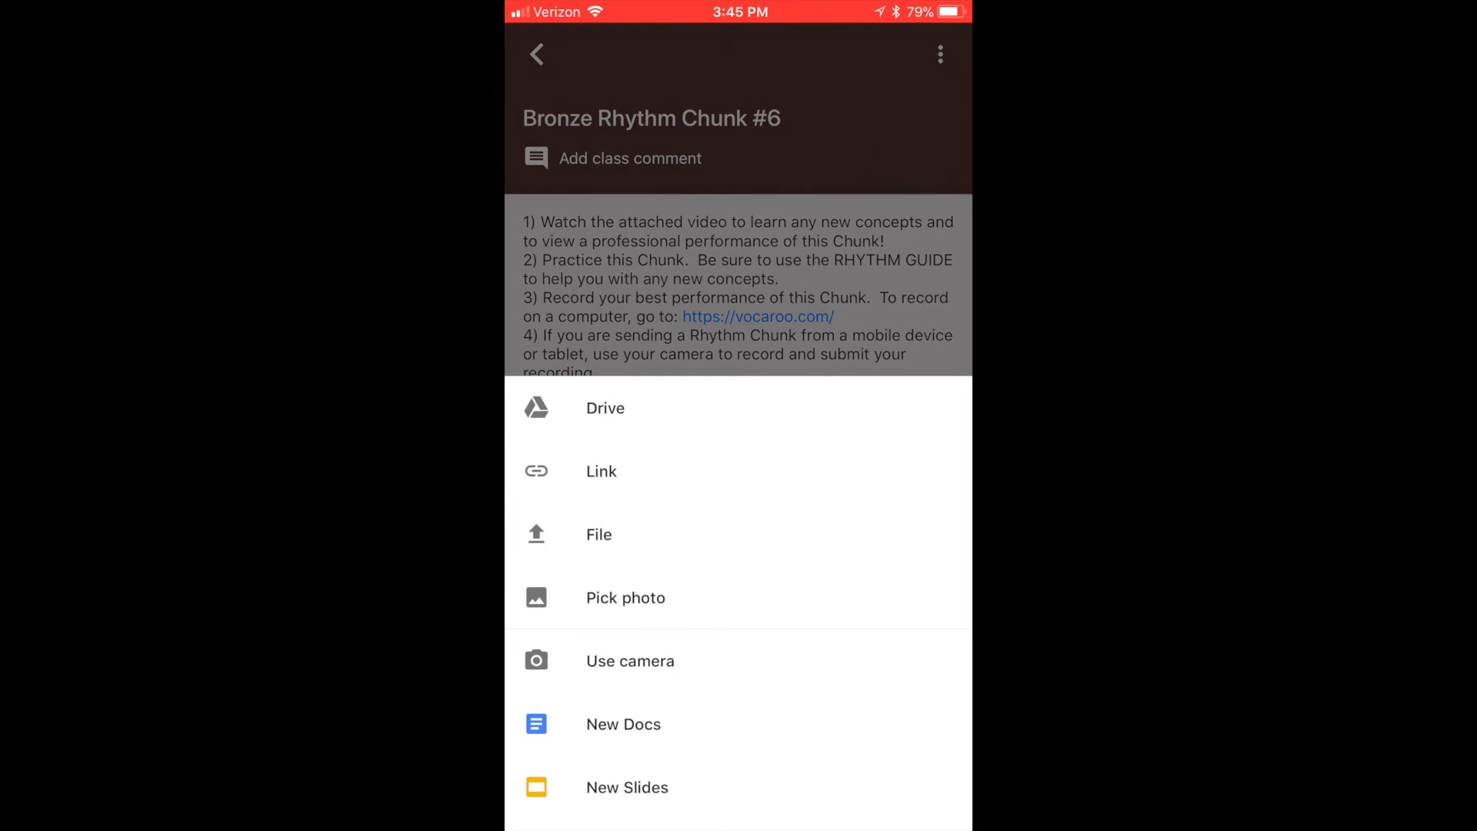
{"action": "left_click", "coordinate": [630, 661]}
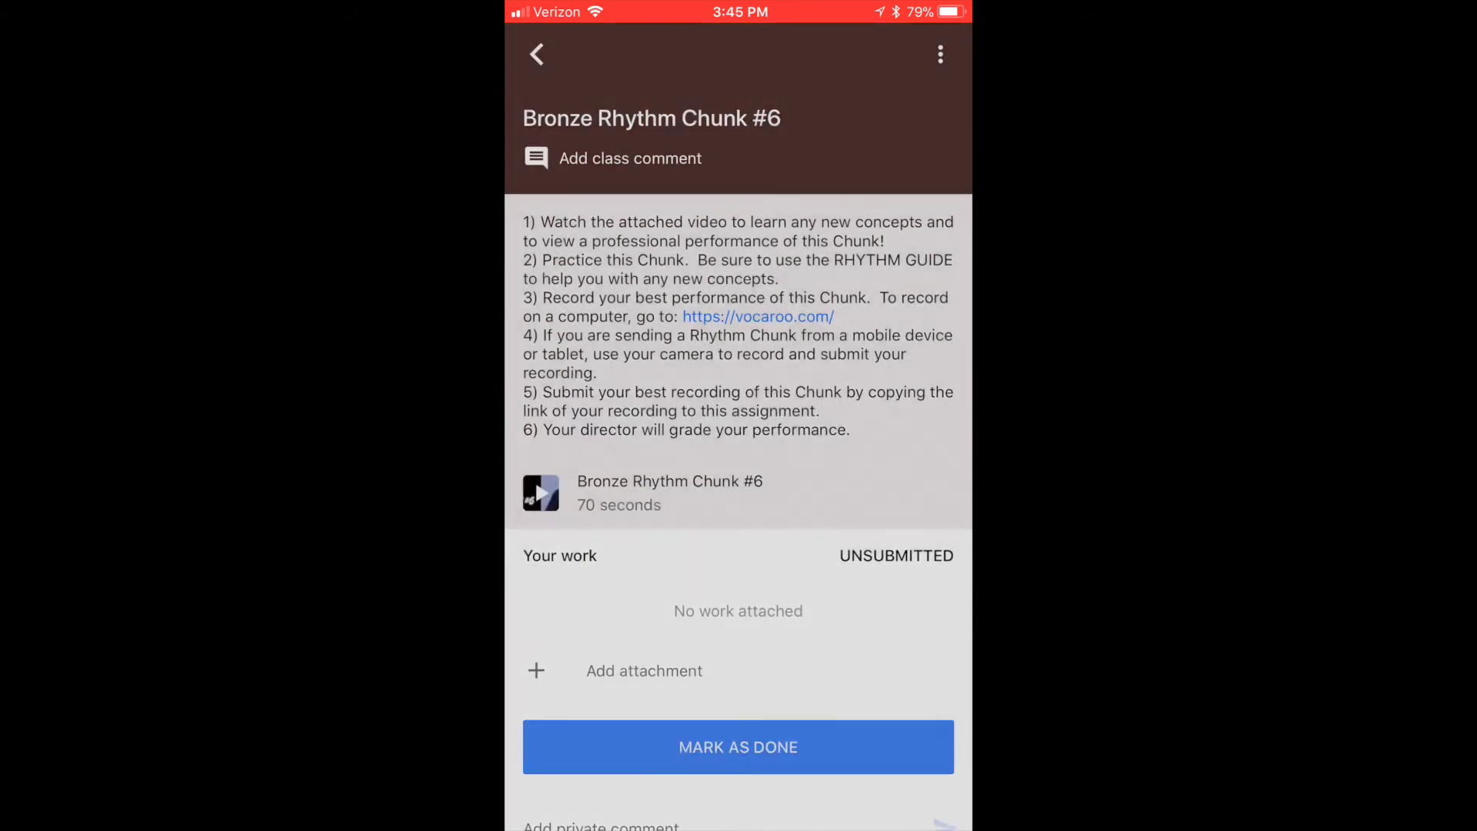
- Record a 12-second video and attach it as the Bronze Rhythm Chunk #6 submission
{"action": "left_click", "coordinate": [659, 701]}
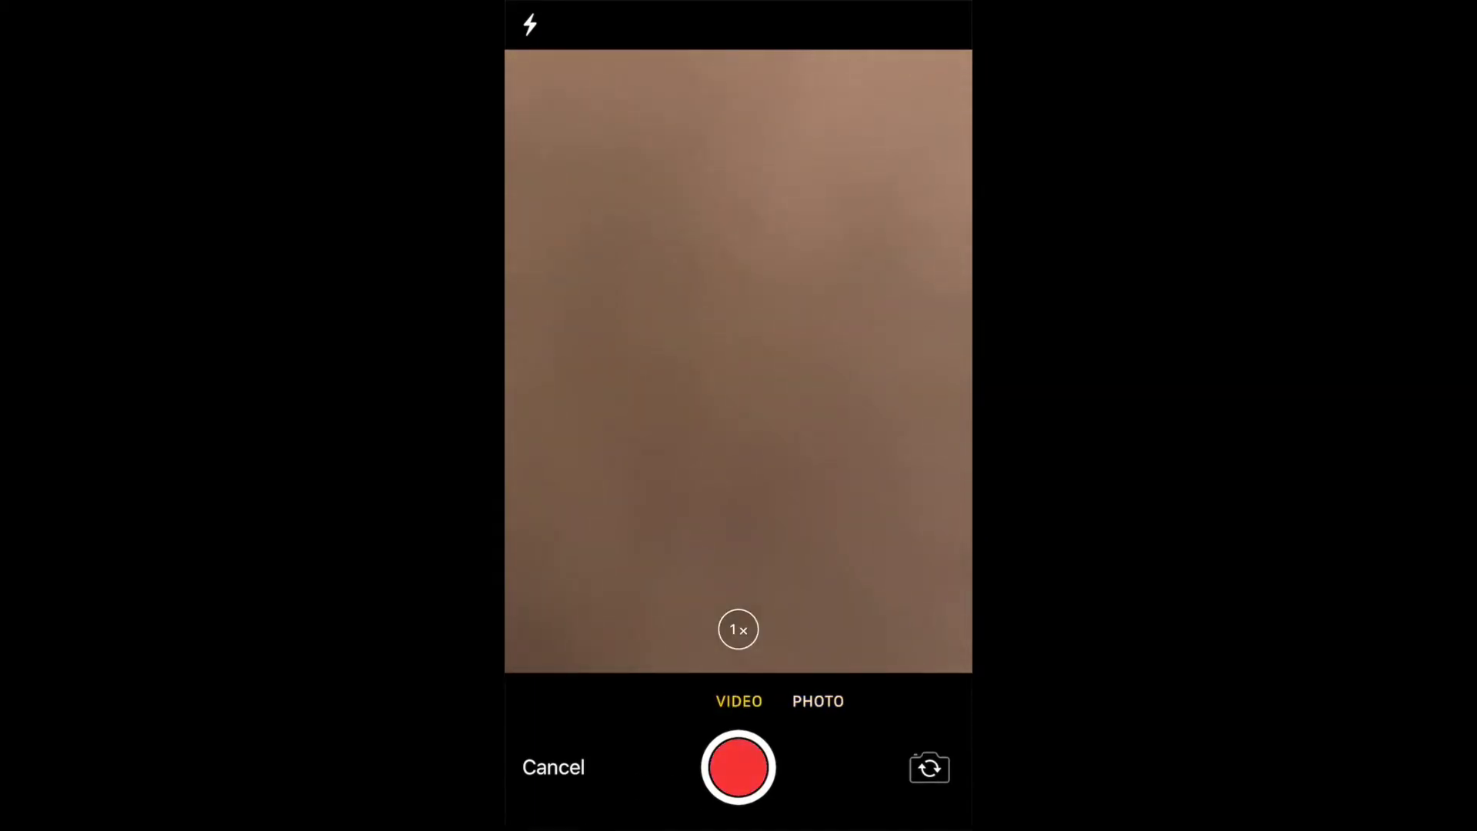
{"action": "left_click", "coordinate": [738, 767]}
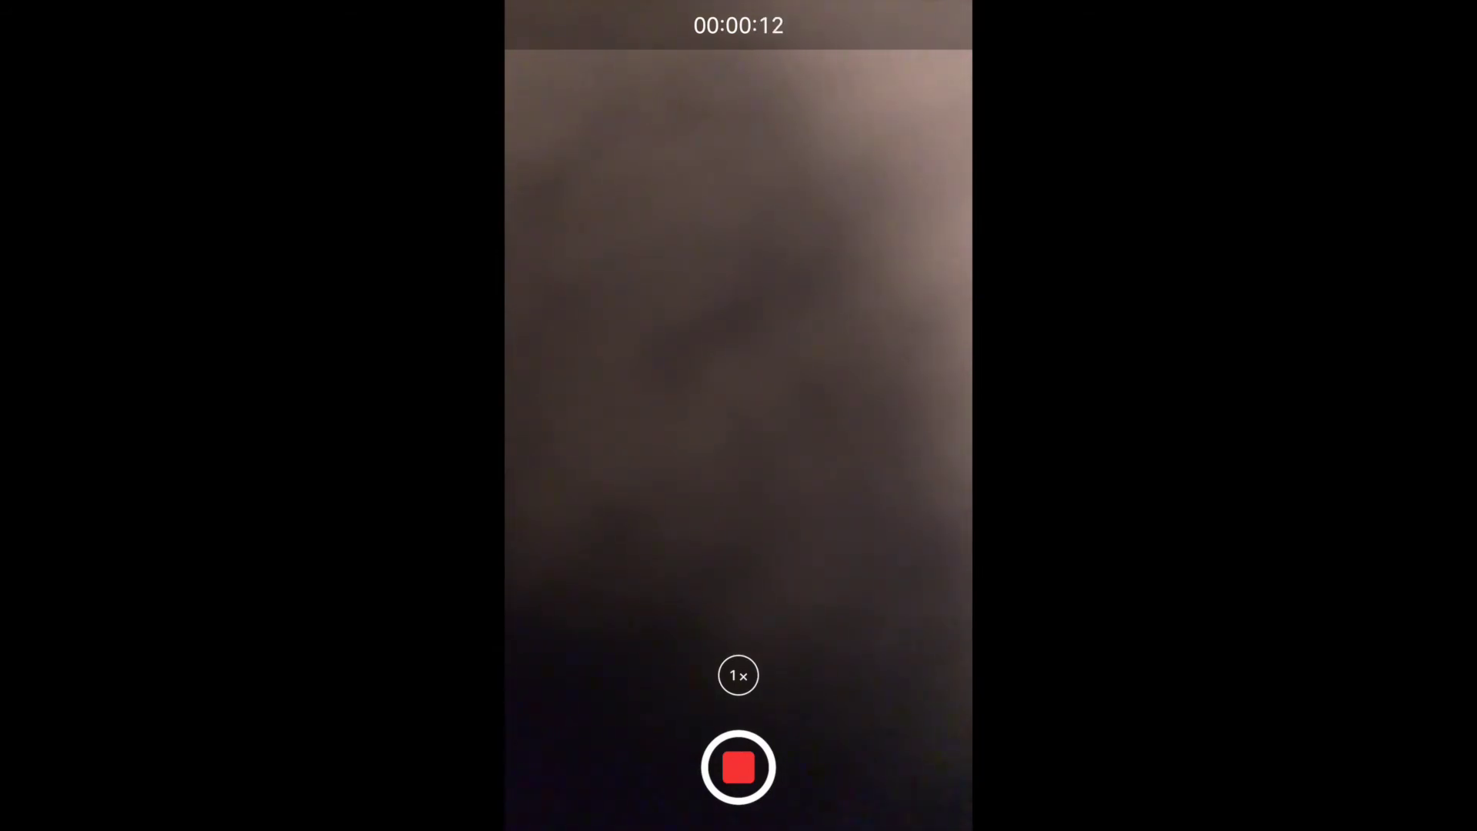
{"action": "left_click", "coordinate": [739, 767]}
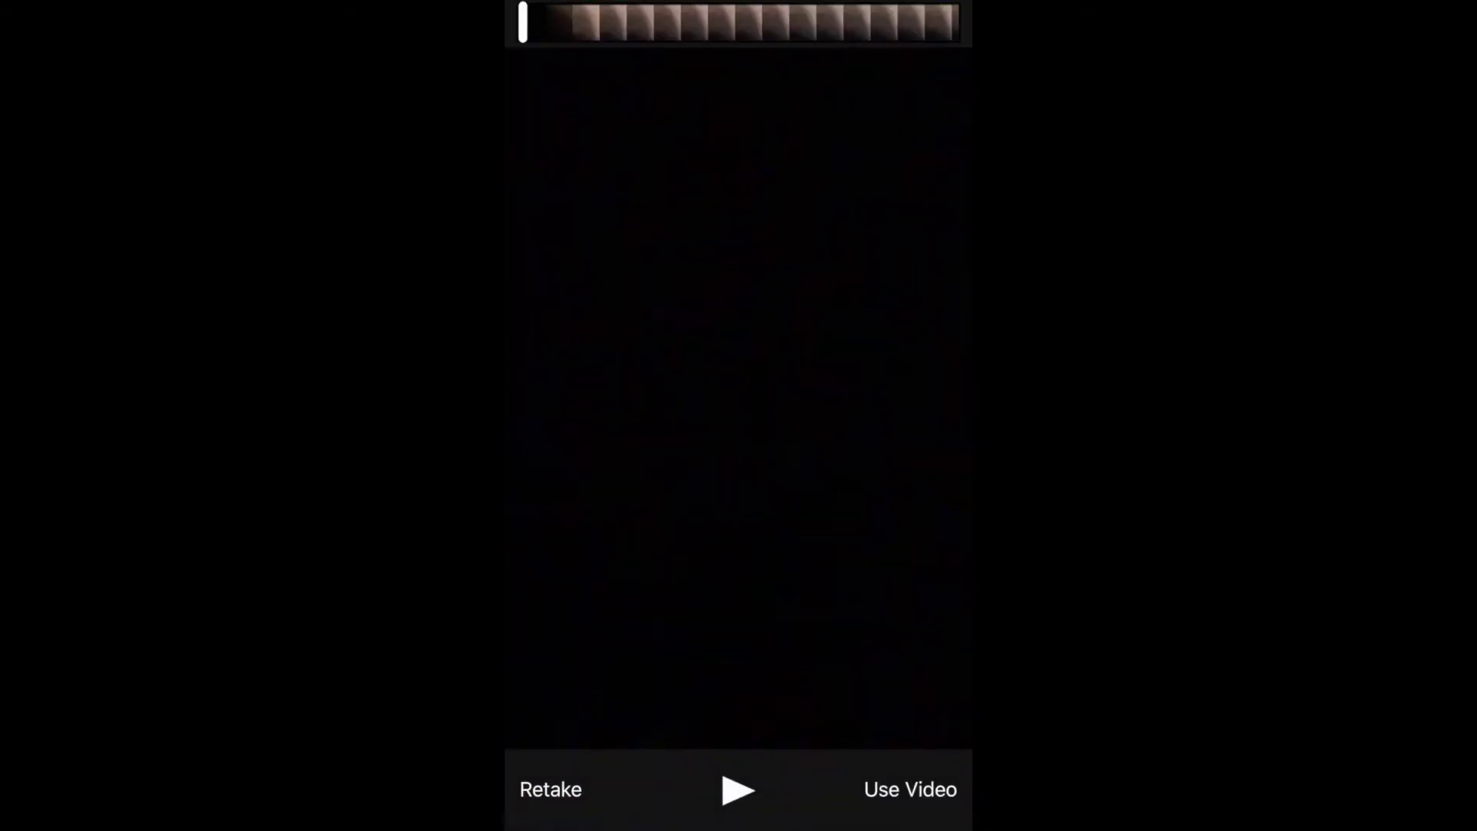
{"action": "left_click", "coordinate": [910, 789]}
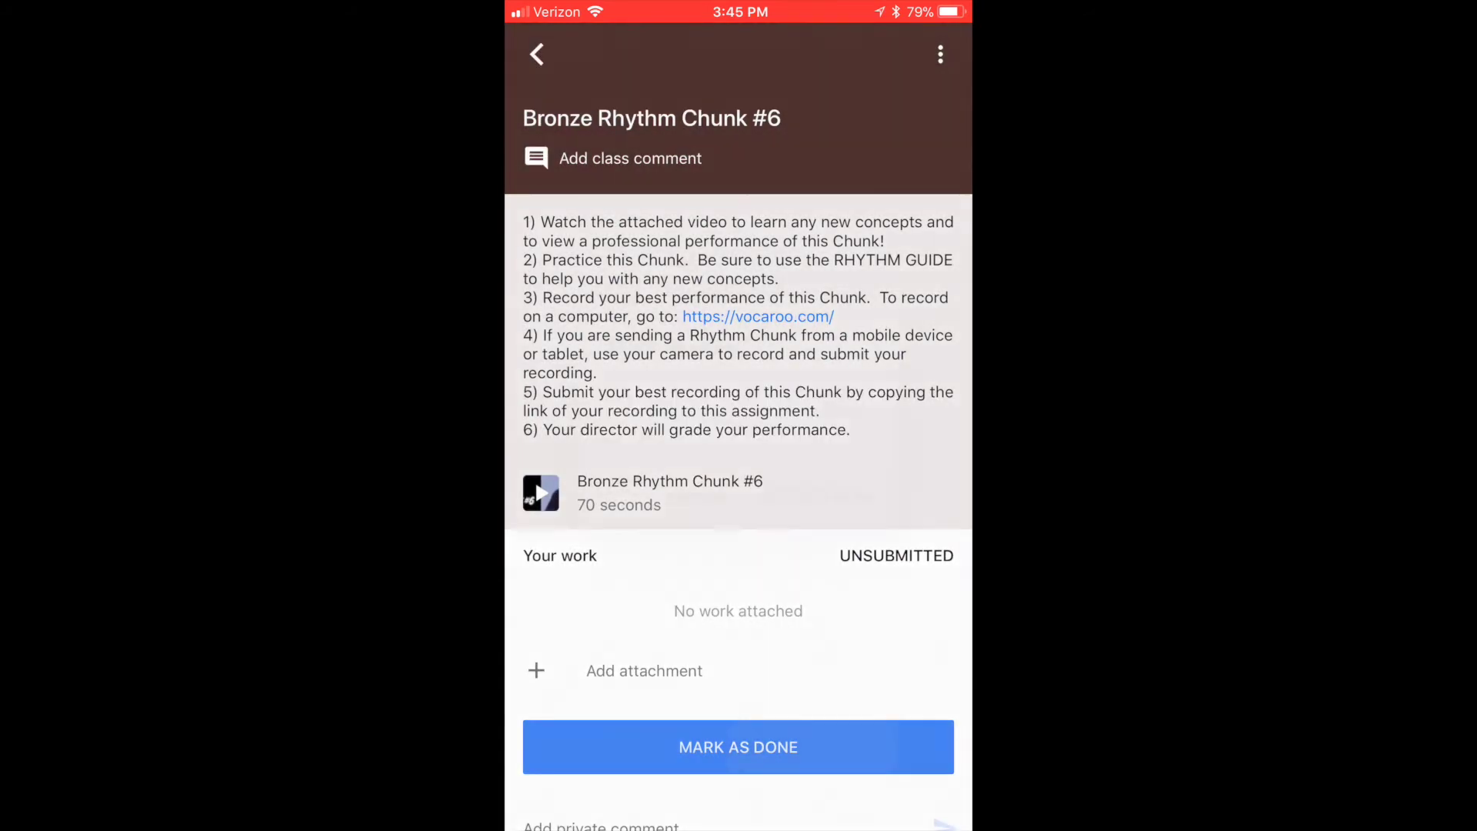
- Mark Bronze Rhythm Chunk #6 as done and confirm
{"action": "left_click", "coordinate": [738, 747]}
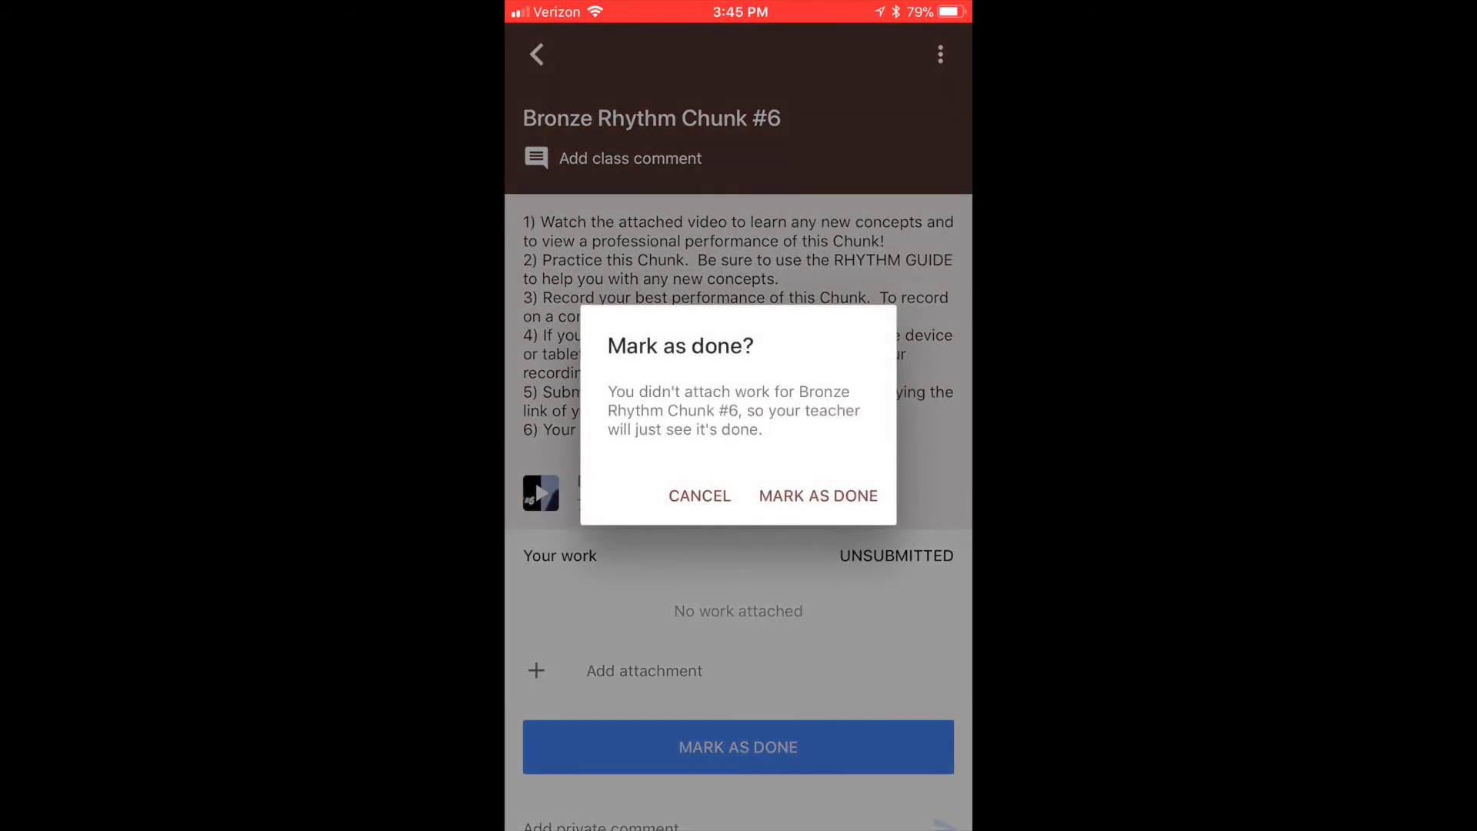
{"action": "left_click", "coordinate": [818, 495]}
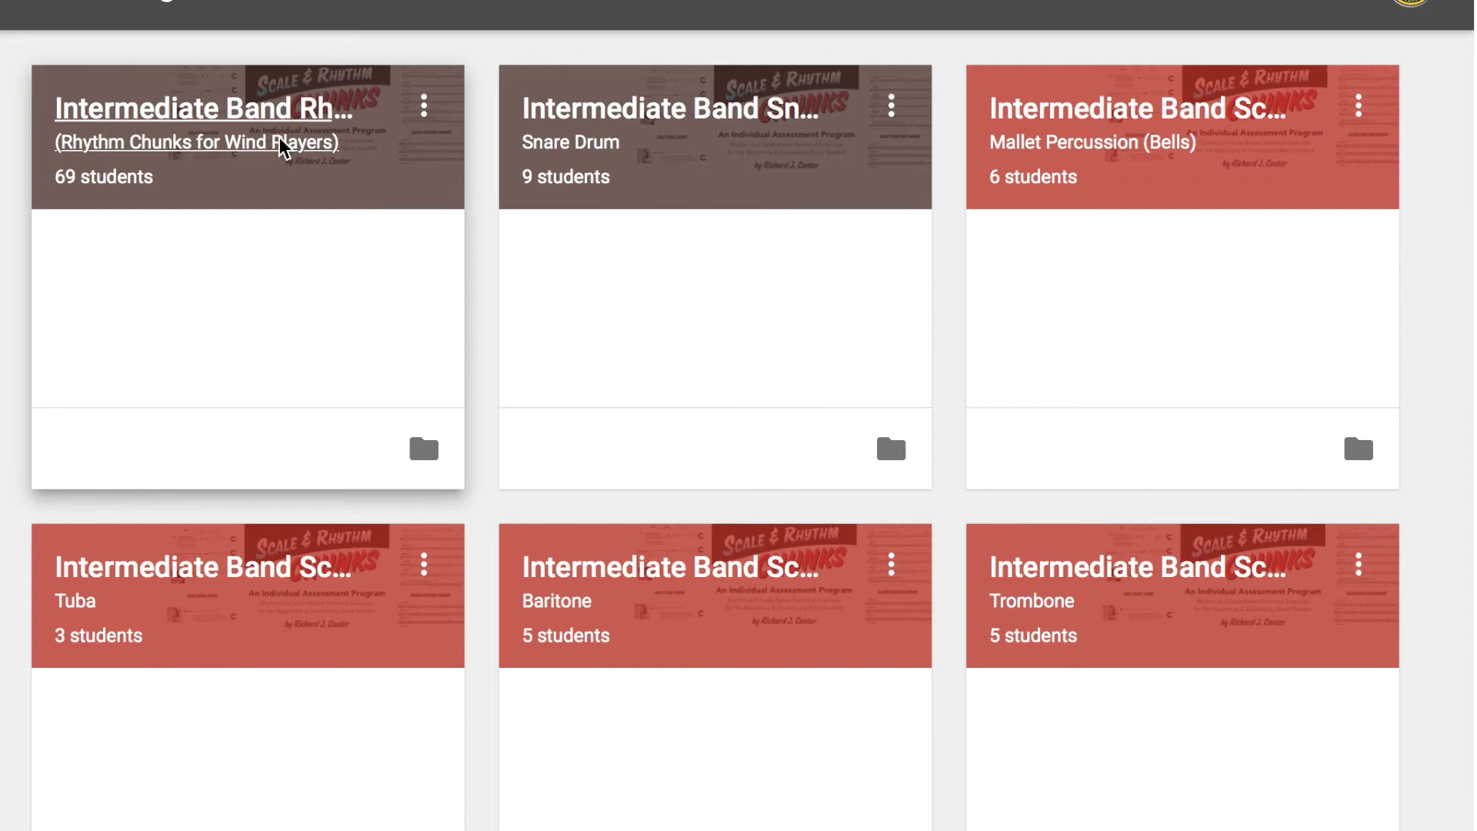
{"action": "left_click", "coordinate": [282, 145]}
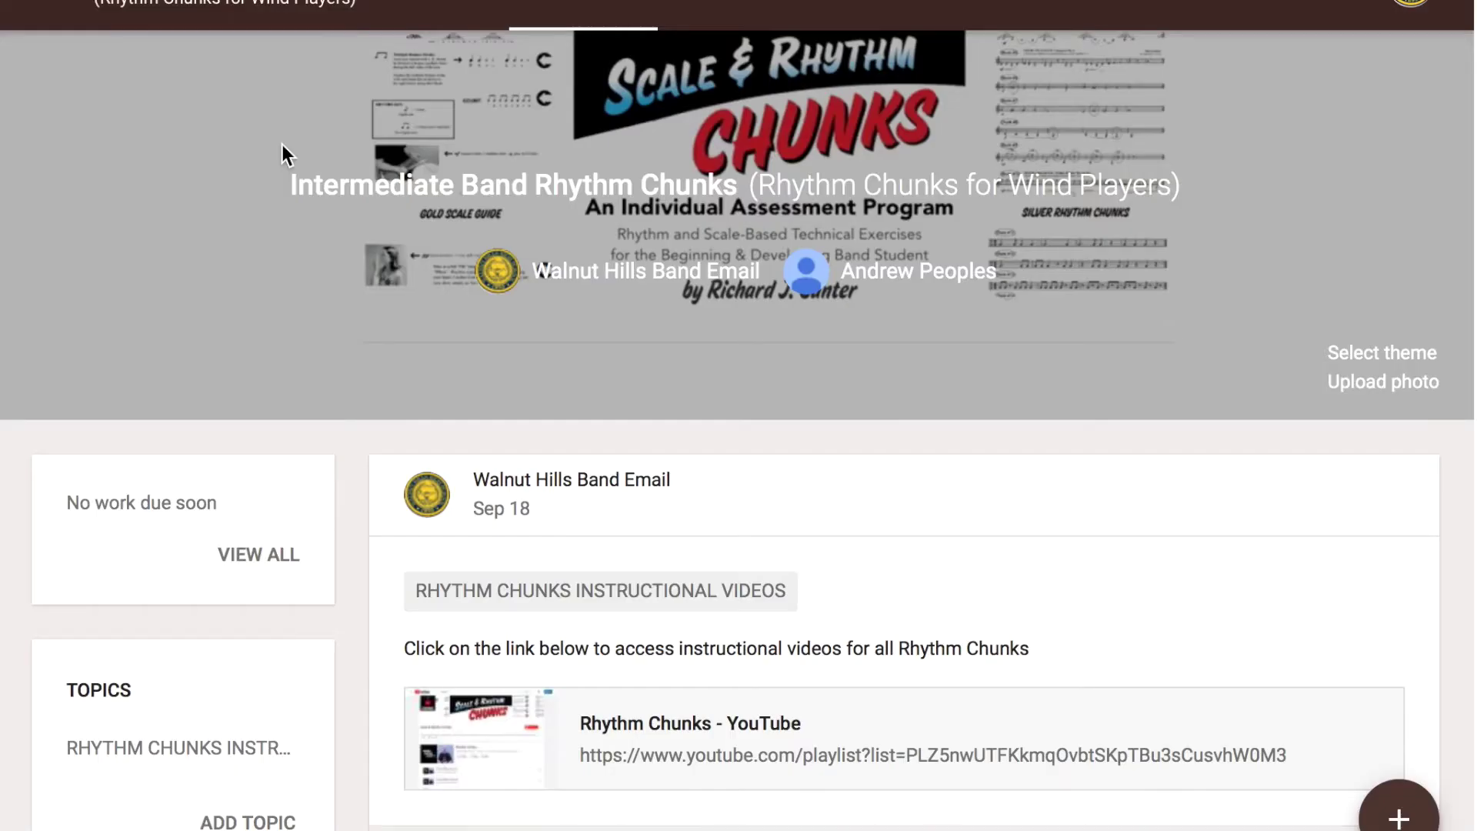
{"action": "scroll", "coordinate": [877, 460], "scroll_direction": "down", "scroll_amount": 10}
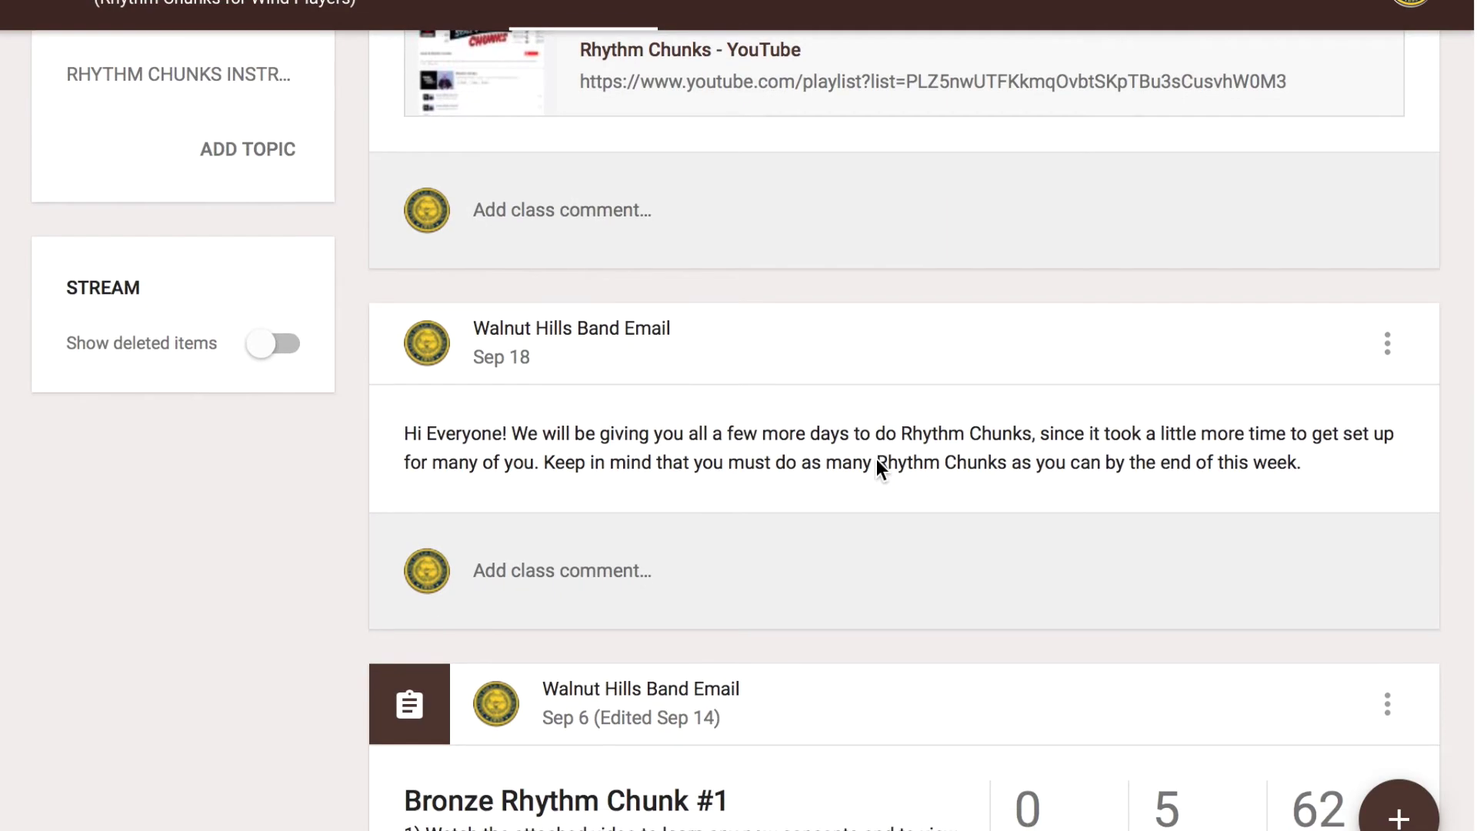
{"action": "scroll", "coordinate": [875, 459], "scroll_direction": "down", "scroll_amount": 9}
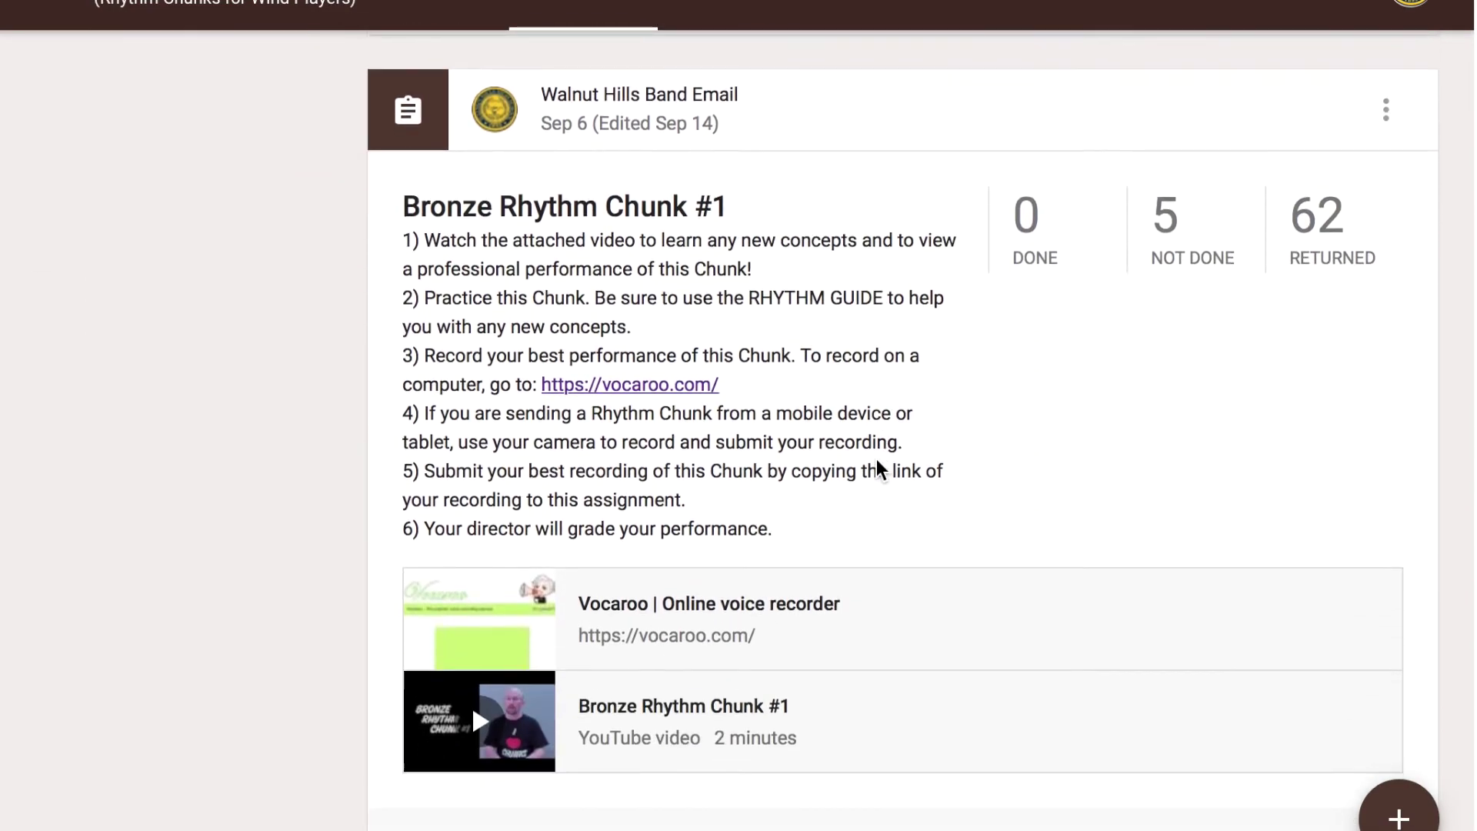
{"action": "scroll", "coordinate": [875, 458], "scroll_direction": "down", "scroll_amount": 10}
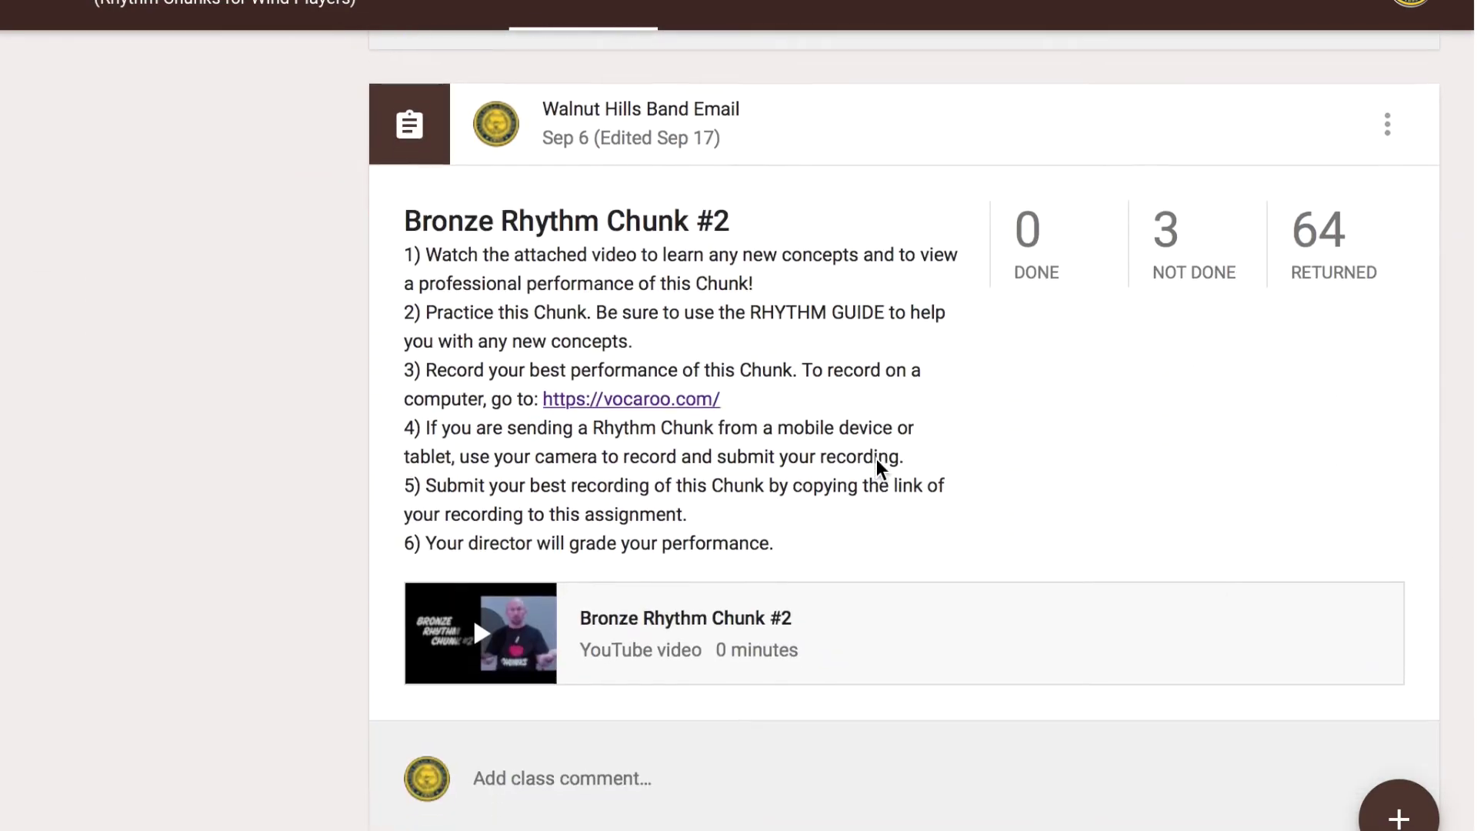
{"action": "scroll", "coordinate": [875, 459], "scroll_direction": "down", "scroll_amount": 8}
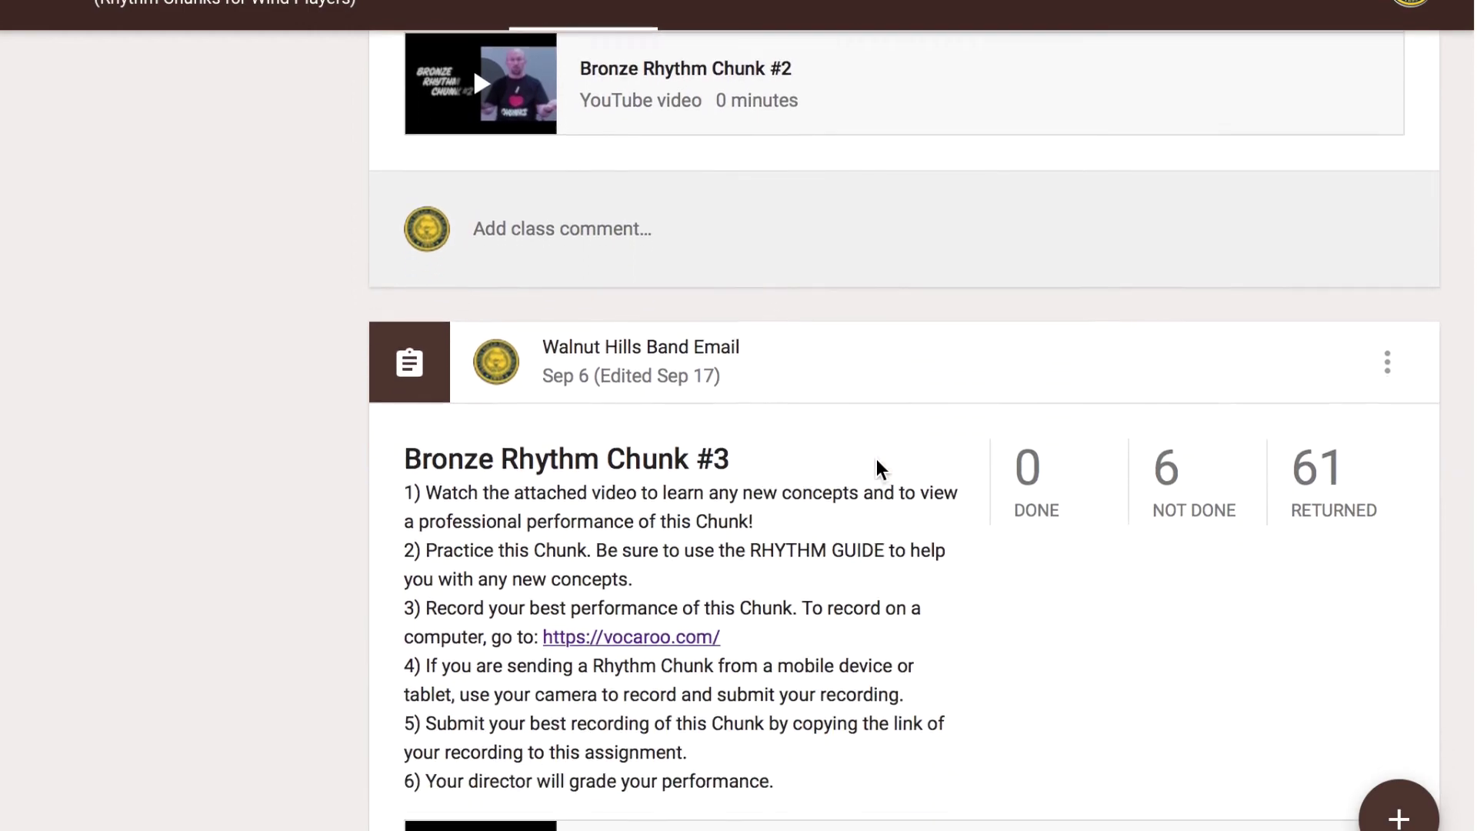
{"action": "scroll", "coordinate": [877, 459], "scroll_direction": "down", "scroll_amount": 7}
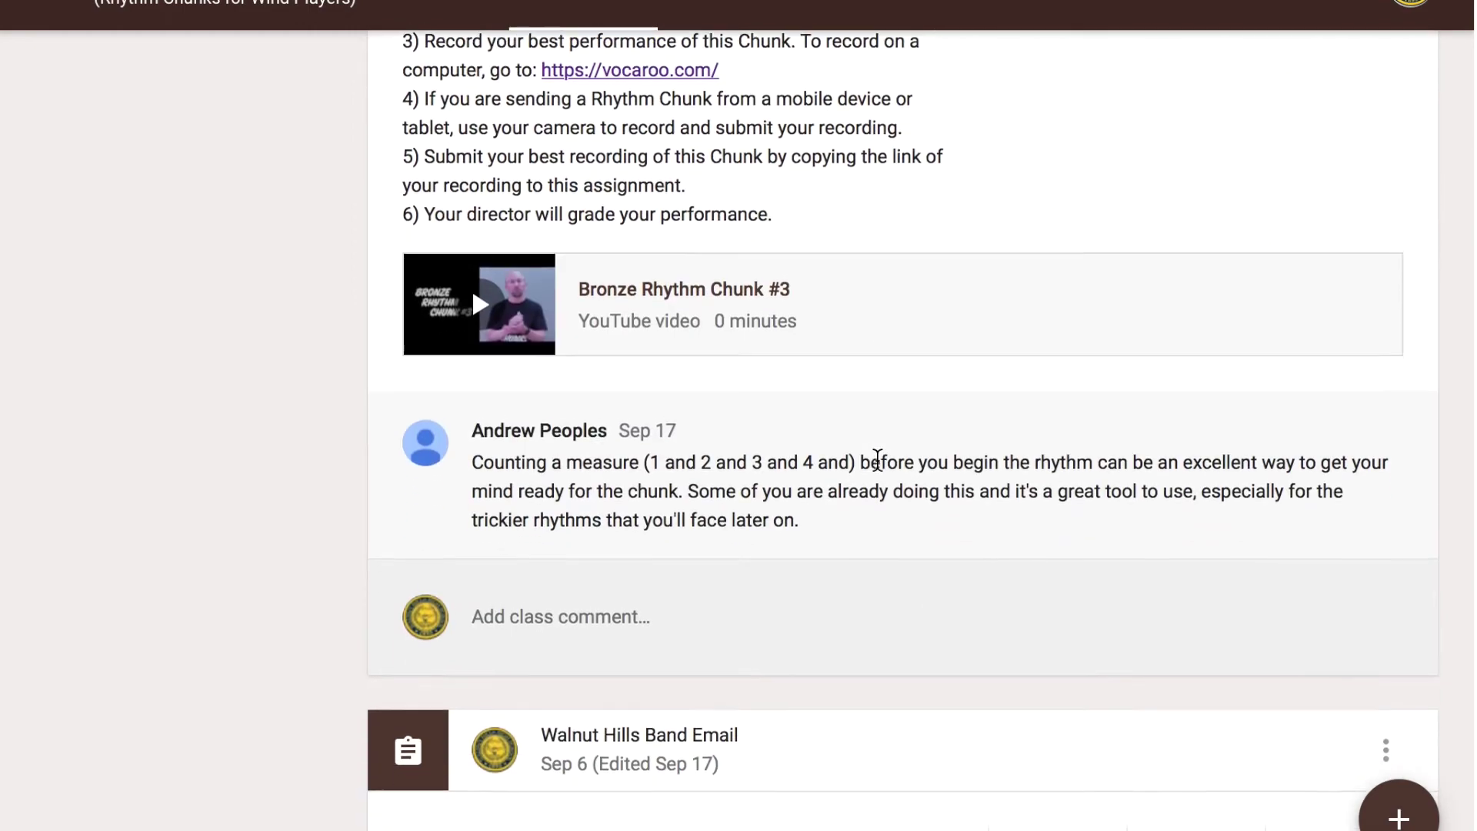
{"action": "scroll", "coordinate": [877, 460], "scroll_direction": "down", "scroll_amount": 9}
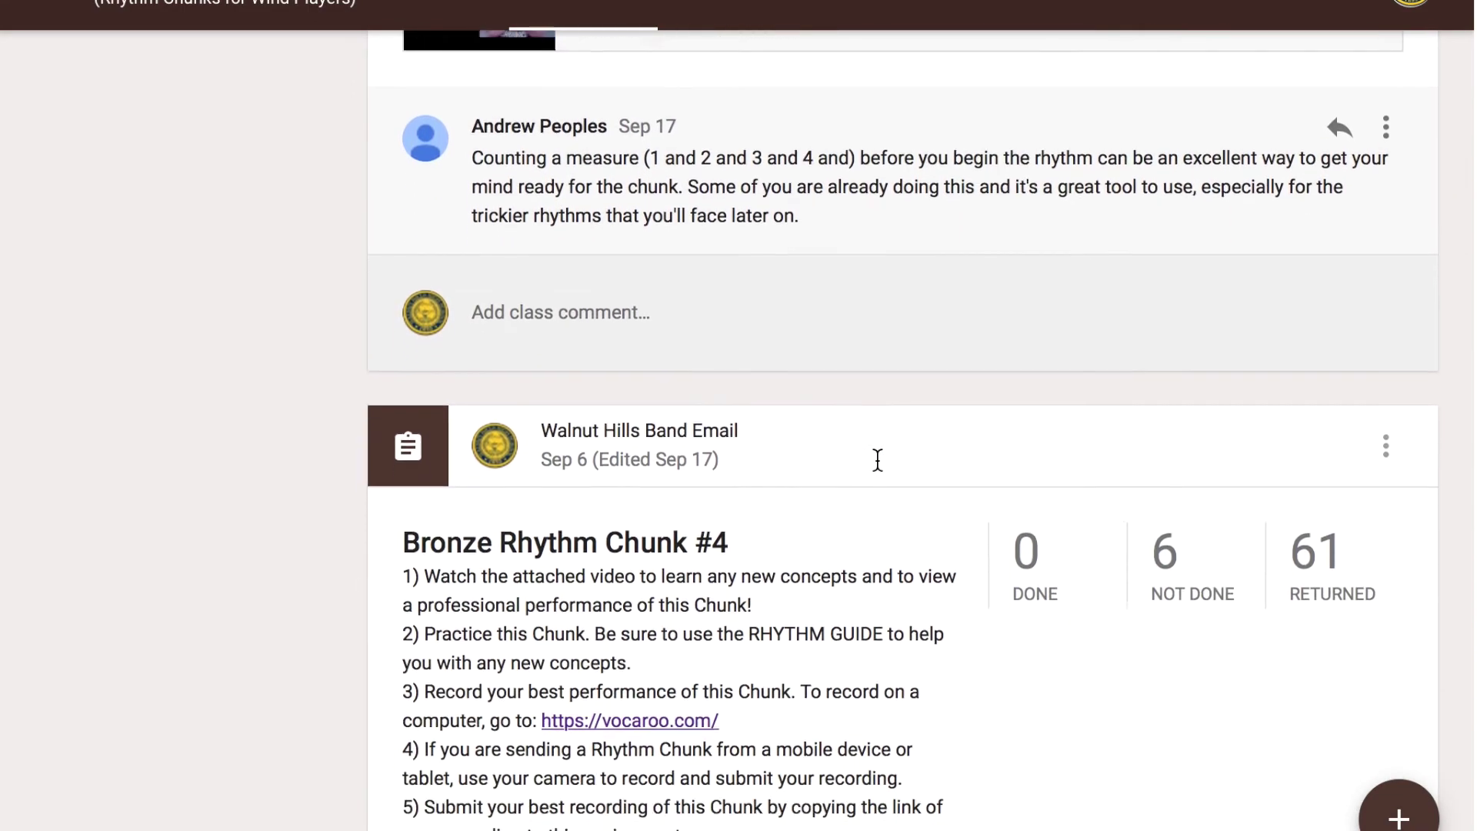
{"action": "scroll", "coordinate": [877, 460], "scroll_direction": "down", "scroll_amount": 12}
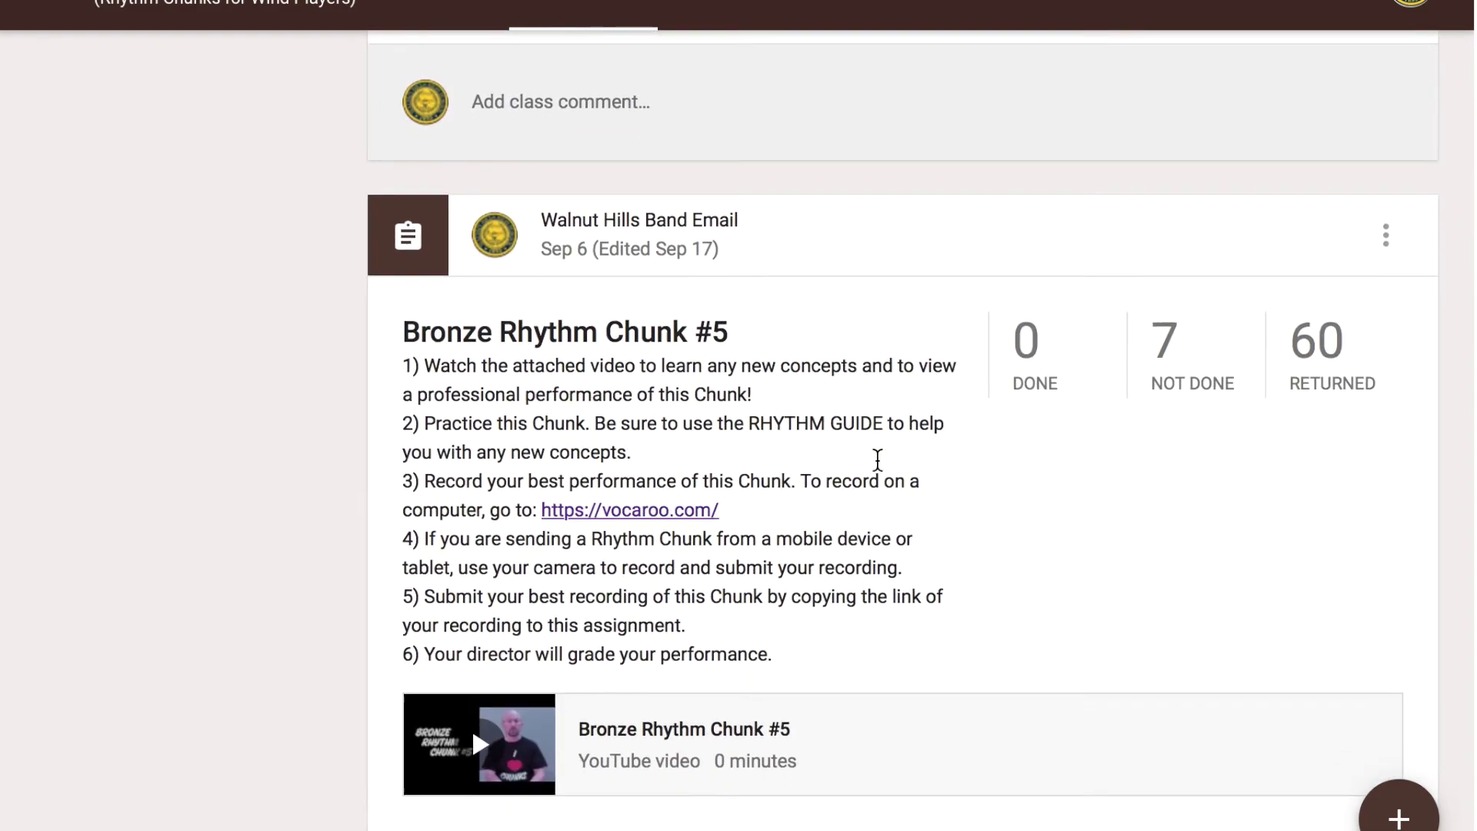
{"action": "scroll", "coordinate": [877, 460], "scroll_direction": "down", "scroll_amount": 9}
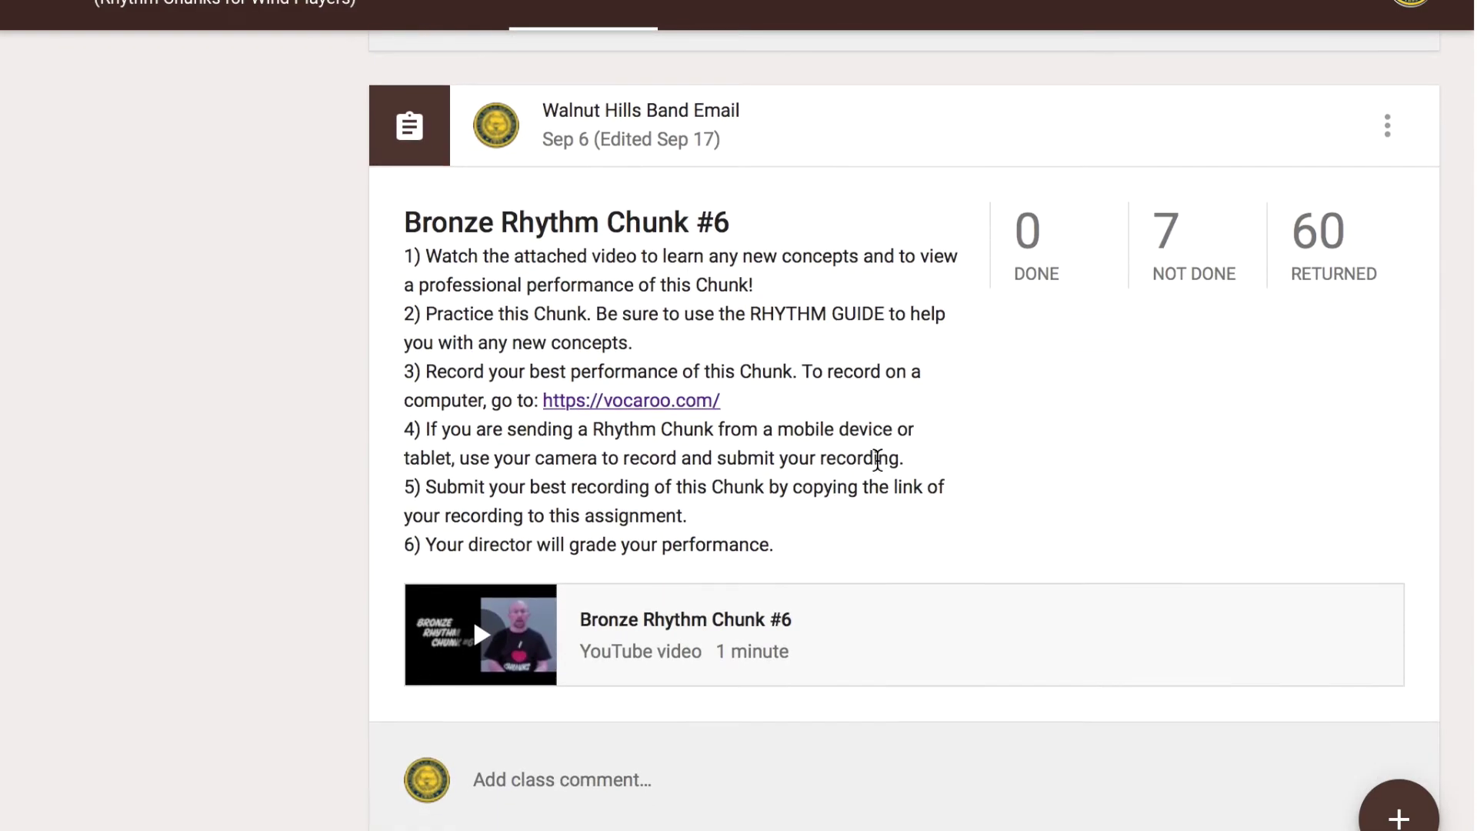
{"action": "left_click", "coordinate": [637, 231]}
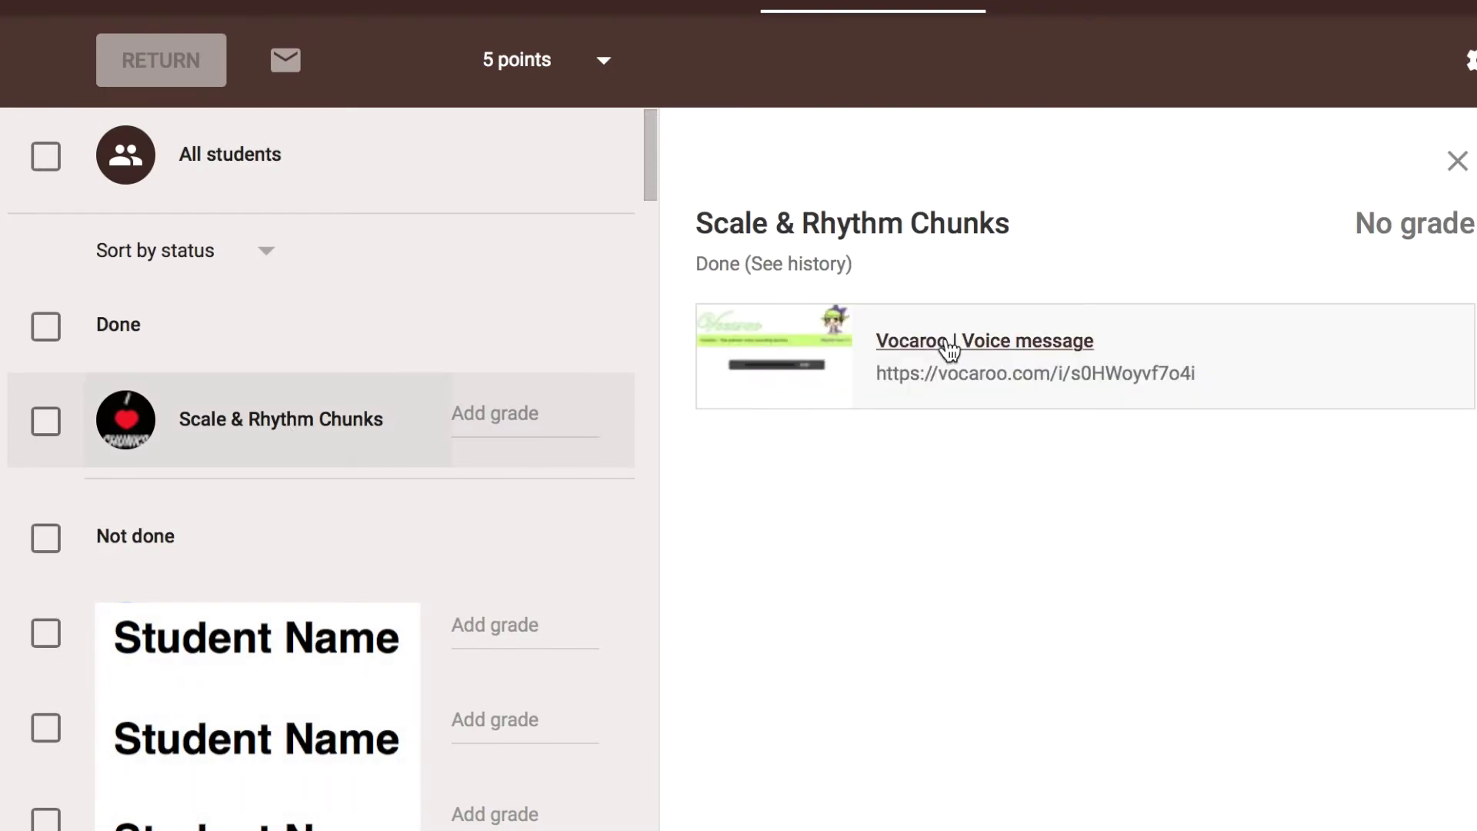
- Play the student's Vocaroo recording and grade it 5 out of 5
{"action": "left_click", "coordinate": [949, 346]}
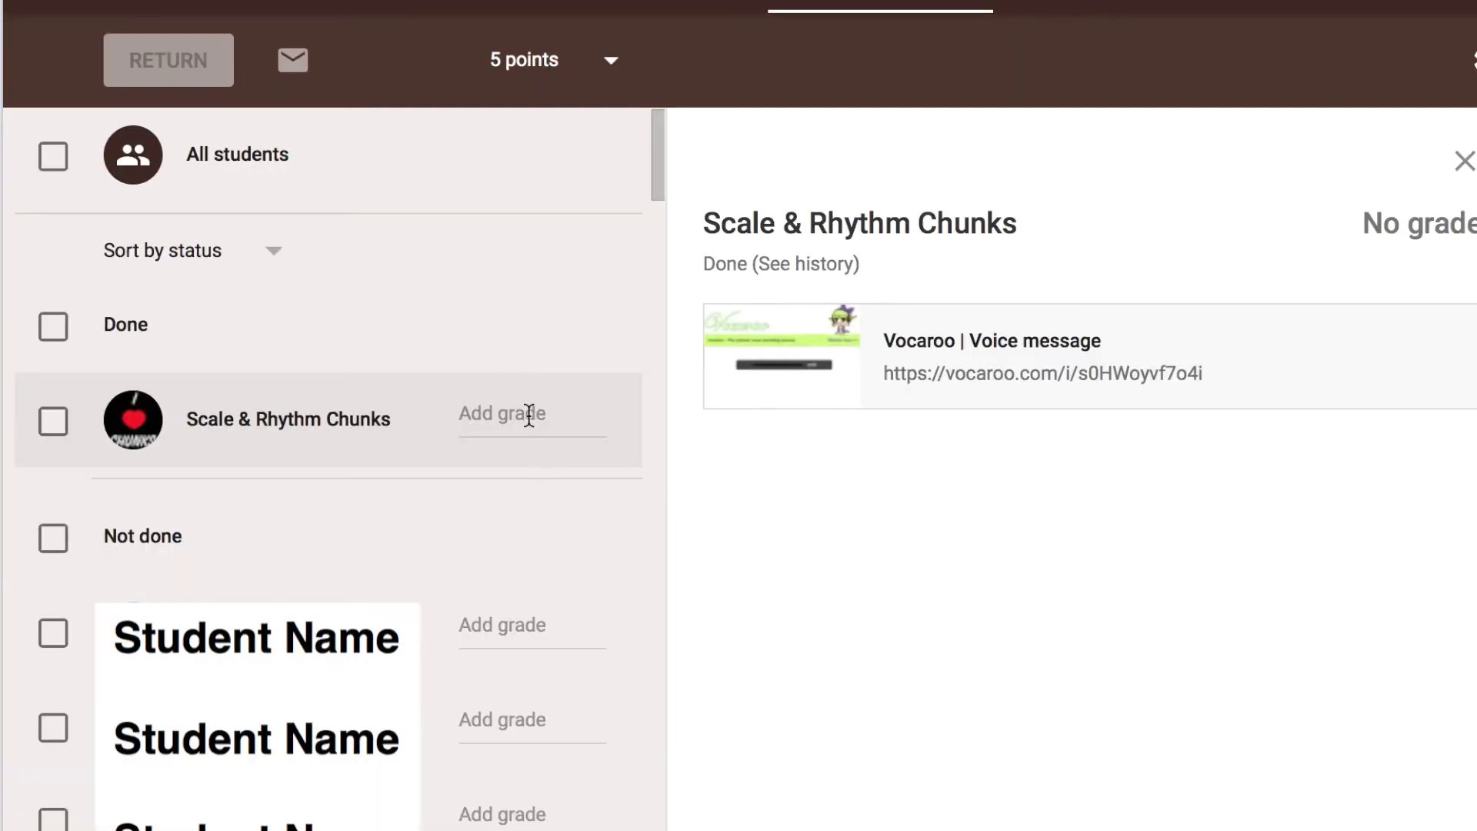
{"action": "left_click", "coordinate": [529, 415]}
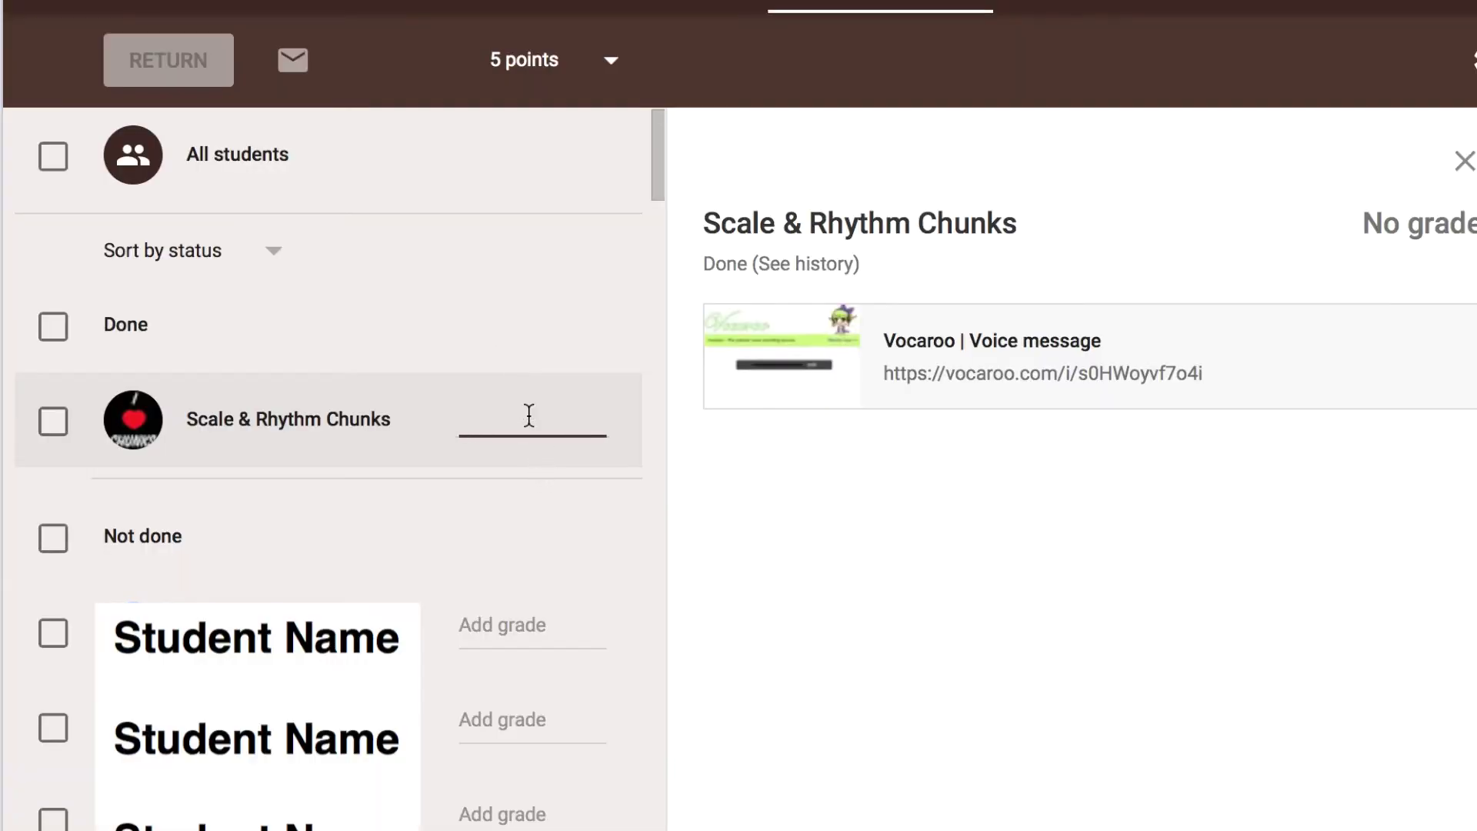
{"action": "type", "text": "5"}
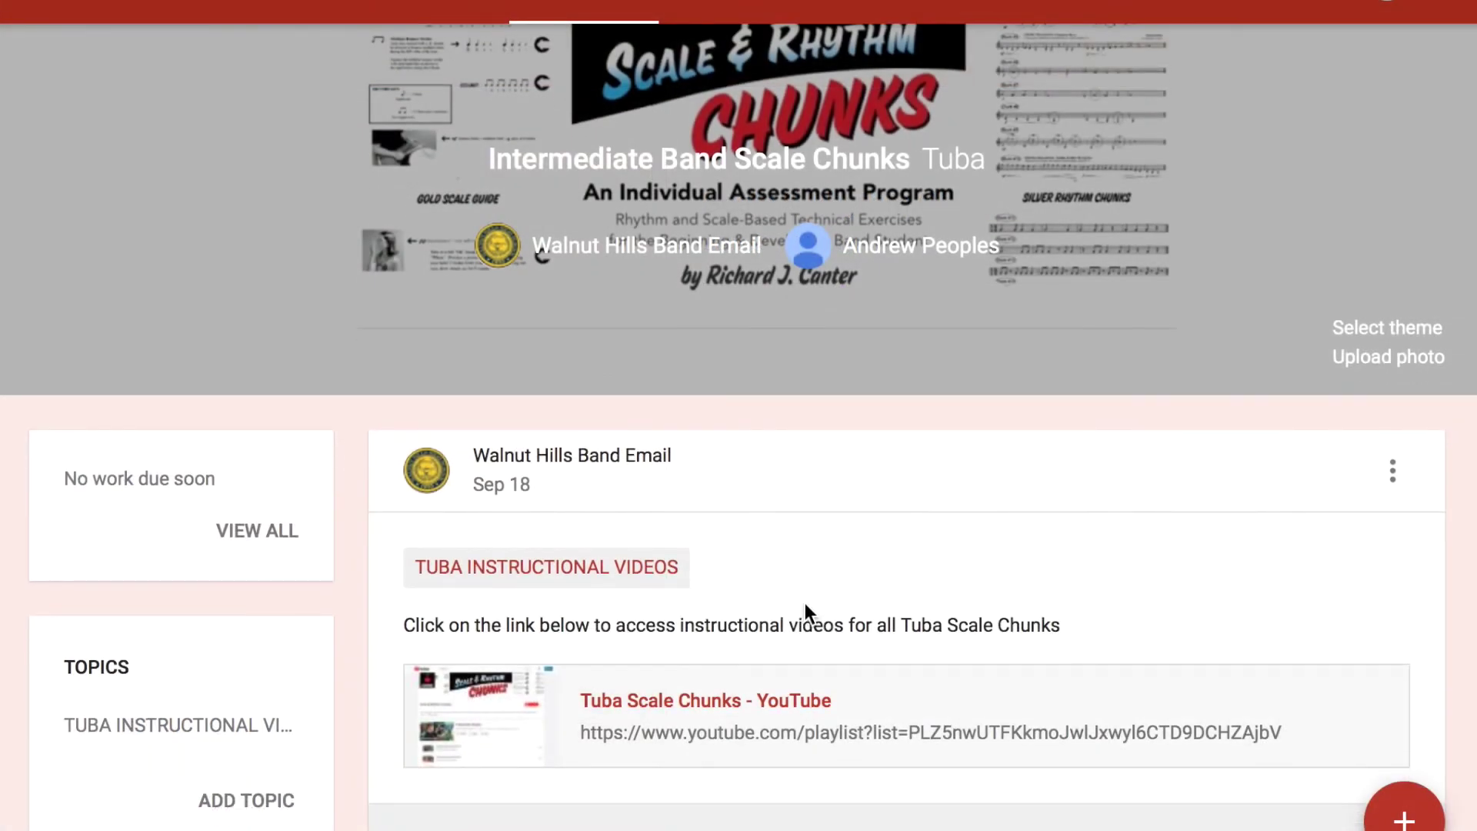
- Open the Tuba Scale Chunks YouTube playlist from the class stream post
{"action": "scroll", "coordinate": [805, 602], "scroll_direction": "down", "scroll_amount": 3}
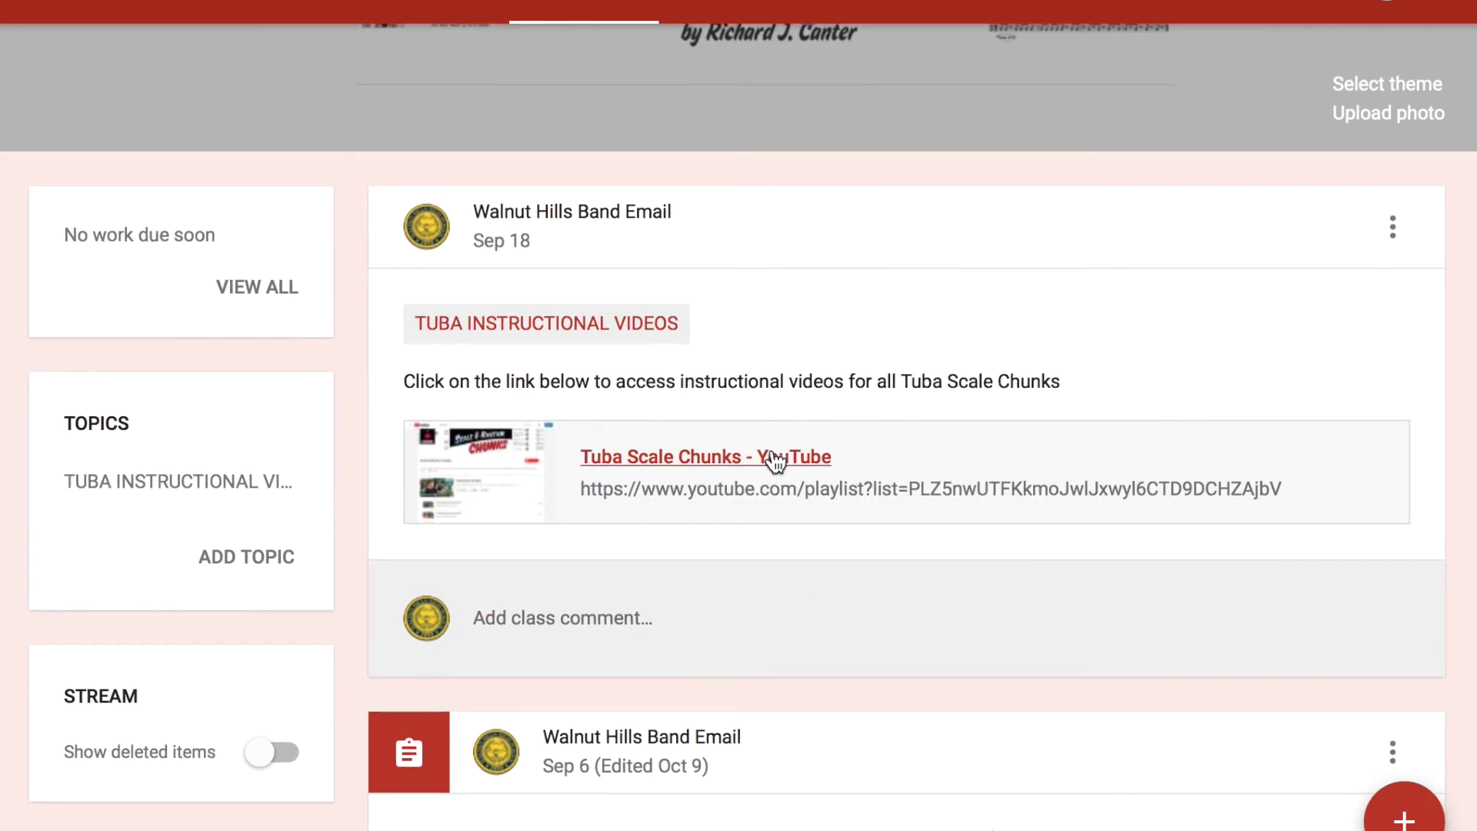
{"action": "left_click", "coordinate": [776, 459]}
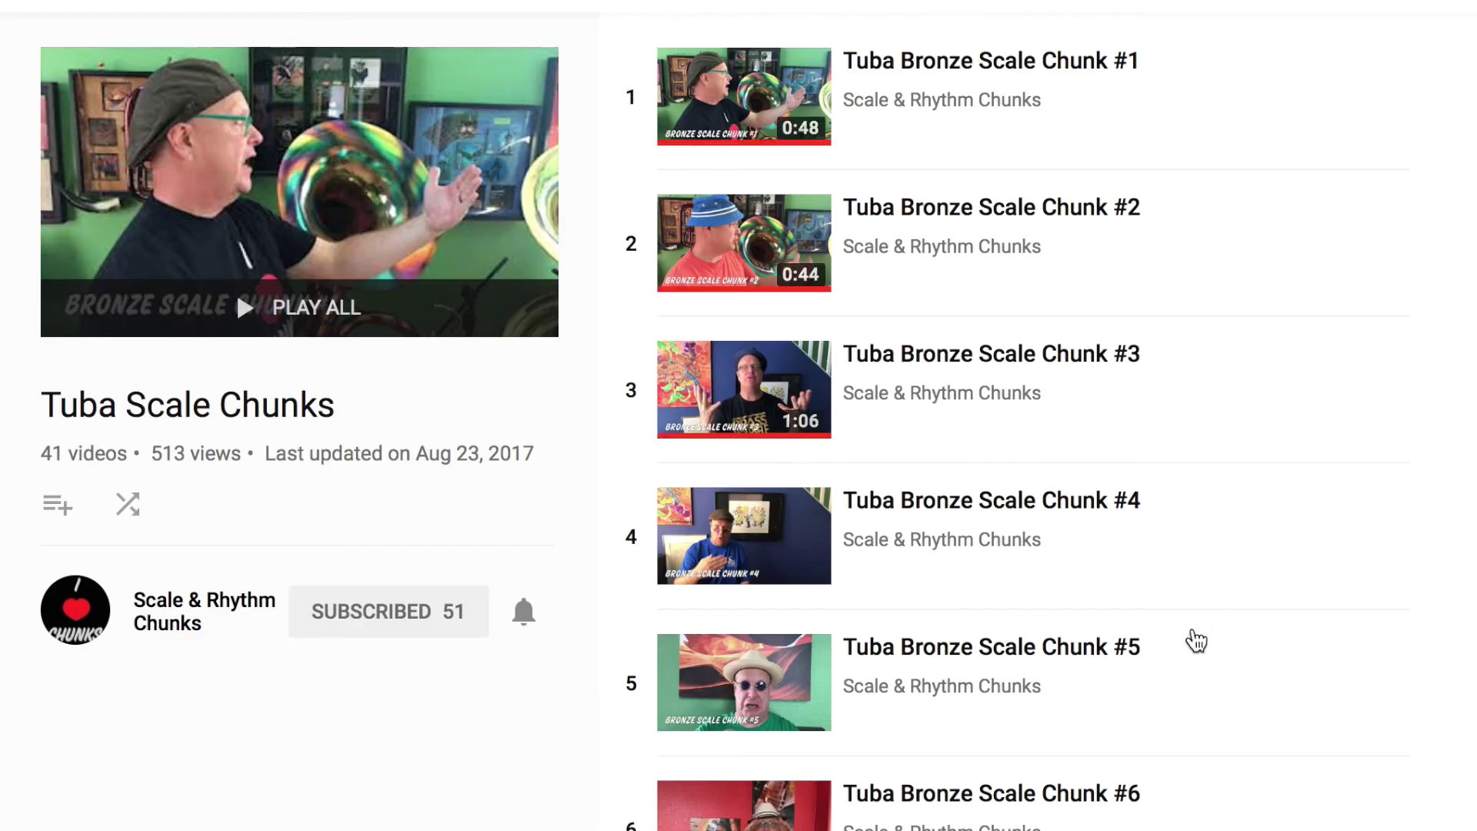
- Play Tuba Silver Scale Chunk #21 from further down the Tuba Scale Chunks playlist
{"action": "scroll", "coordinate": [1139, 685], "scroll_direction": "down", "scroll_amount": 15}
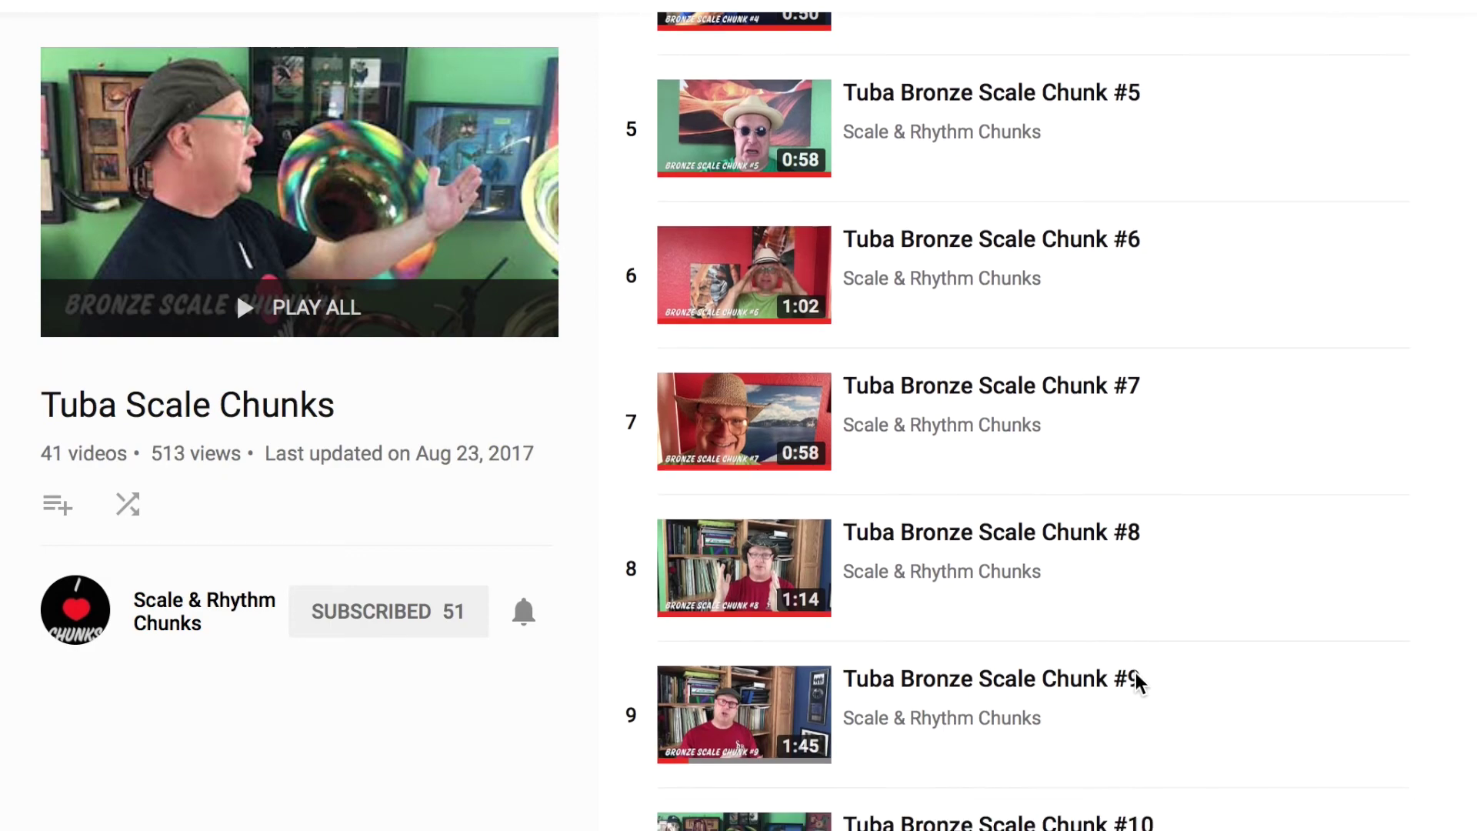
{"action": "scroll", "coordinate": [1139, 684], "scroll_direction": "down", "scroll_amount": 10}
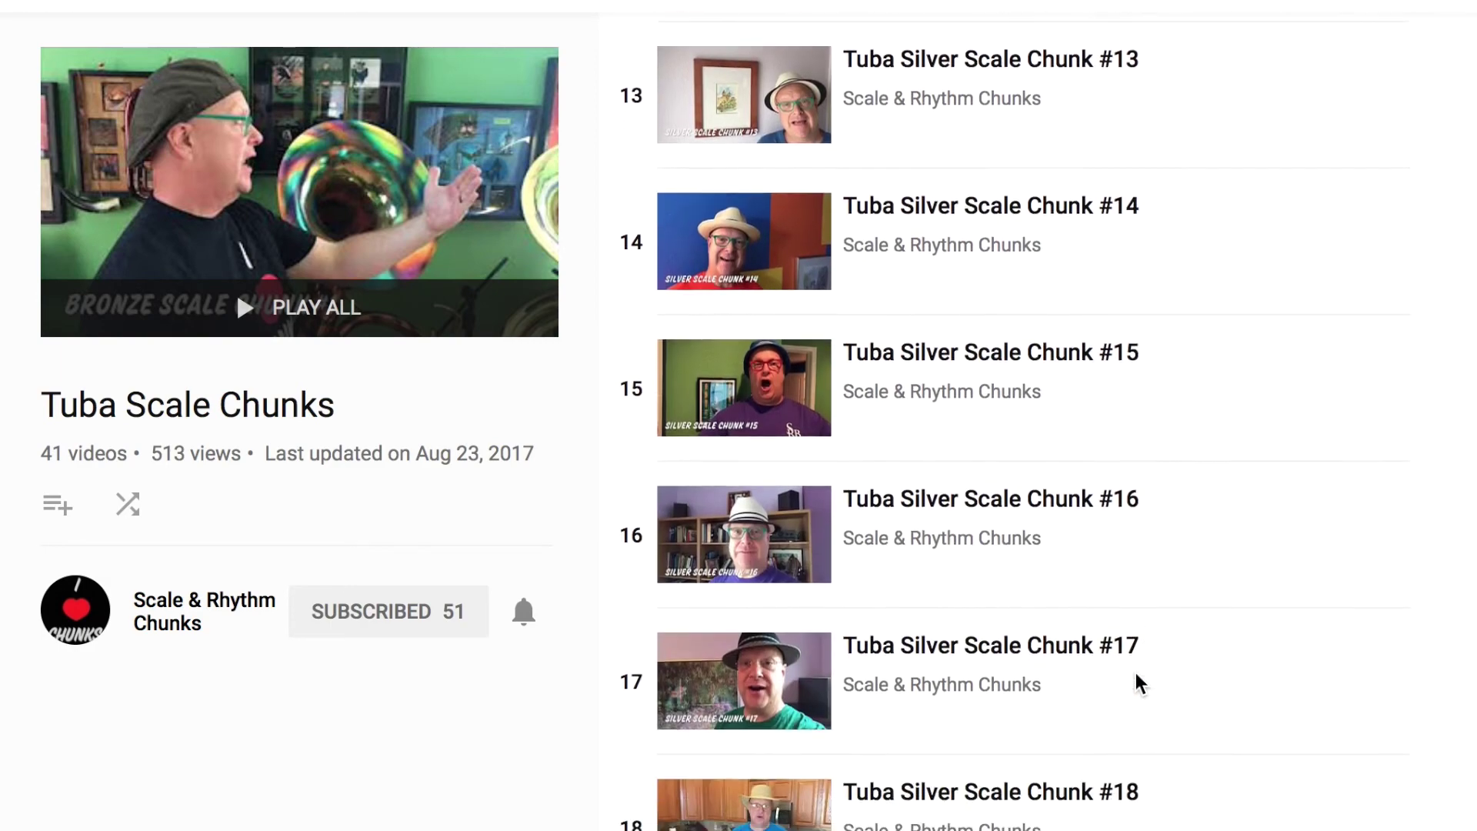
{"action": "scroll", "coordinate": [1139, 684], "scroll_direction": "down", "scroll_amount": 3}
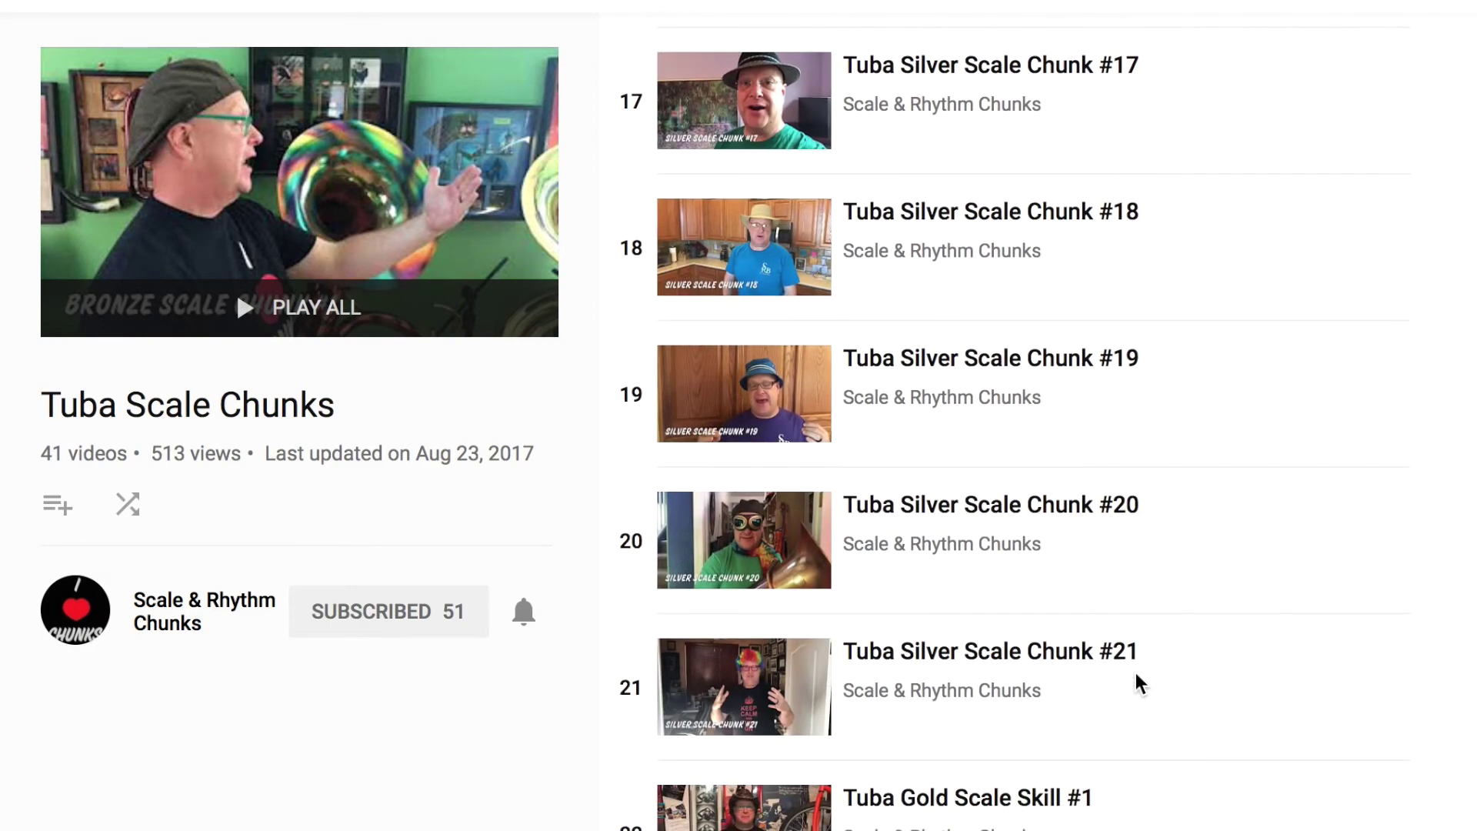
{"action": "left_click", "coordinate": [1057, 652]}
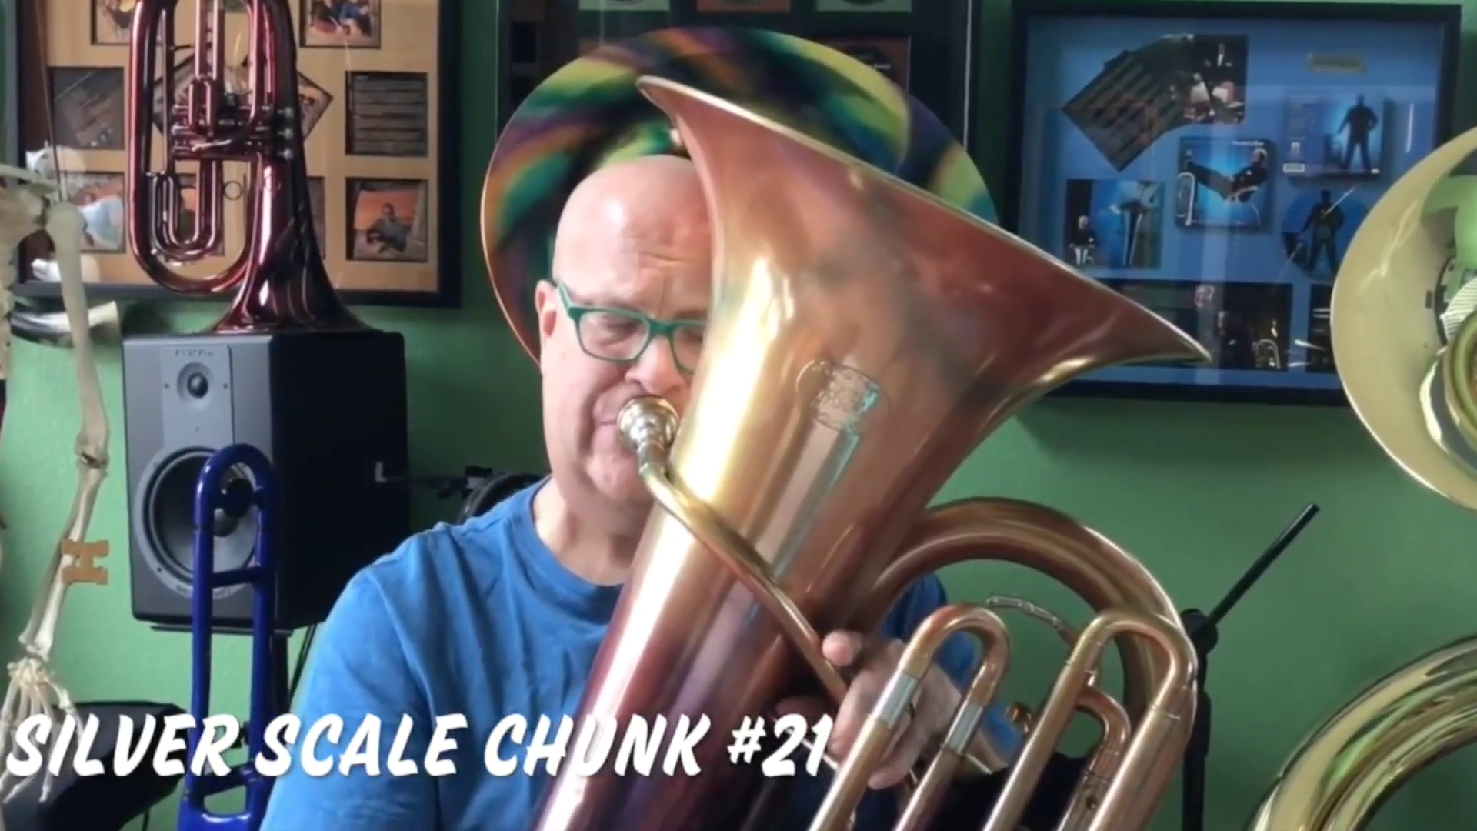
{"action": "mouse_move", "coordinate": [1087, 462]}
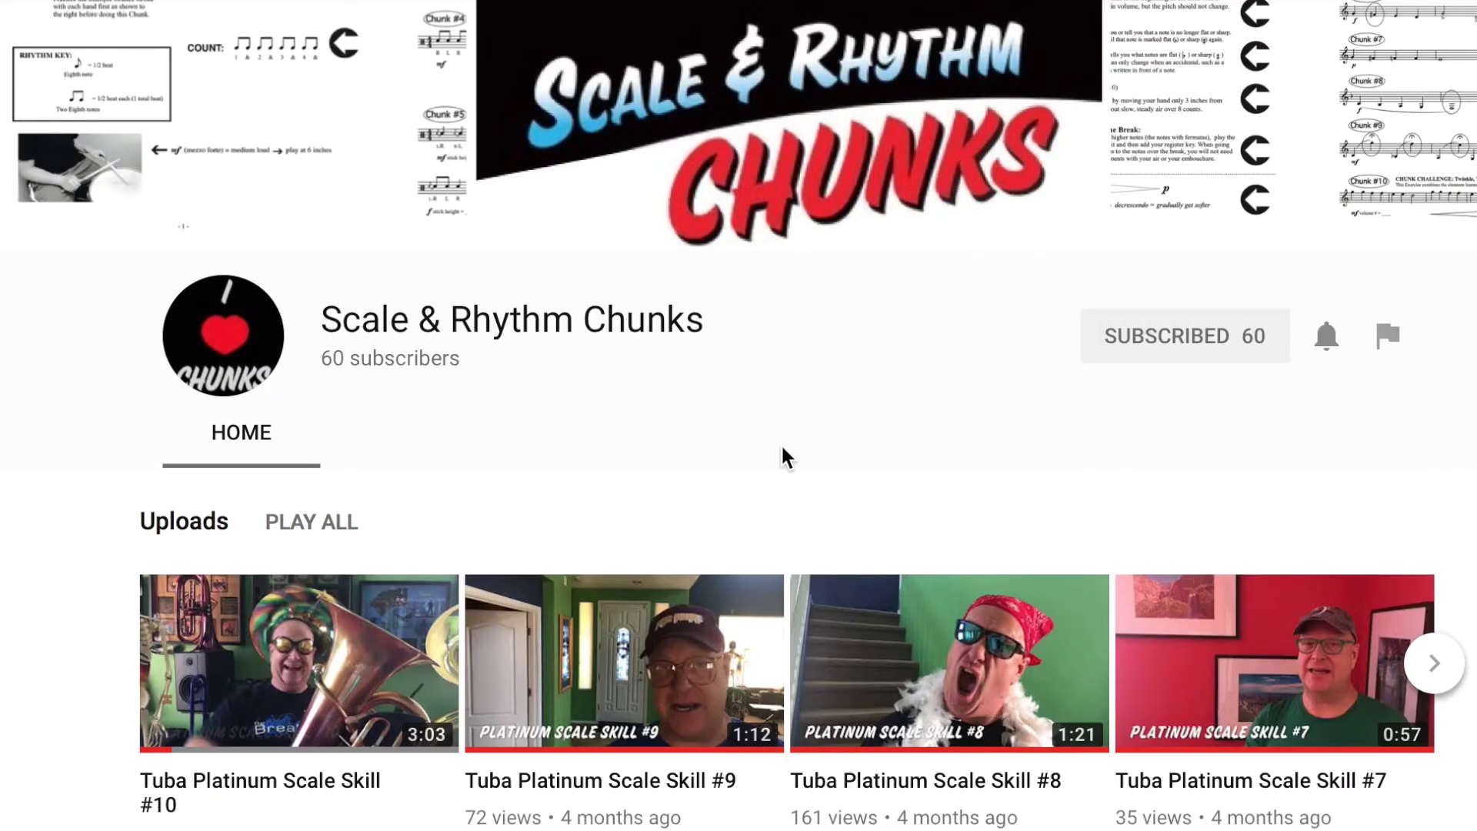
- Scroll through the Scale & Rhythm Chunks channel uploads
{"action": "scroll", "coordinate": [781, 448], "scroll_direction": "down", "scroll_amount": 3}
{"action": "scroll", "coordinate": [781, 447], "scroll_direction": "down", "scroll_amount": 2}
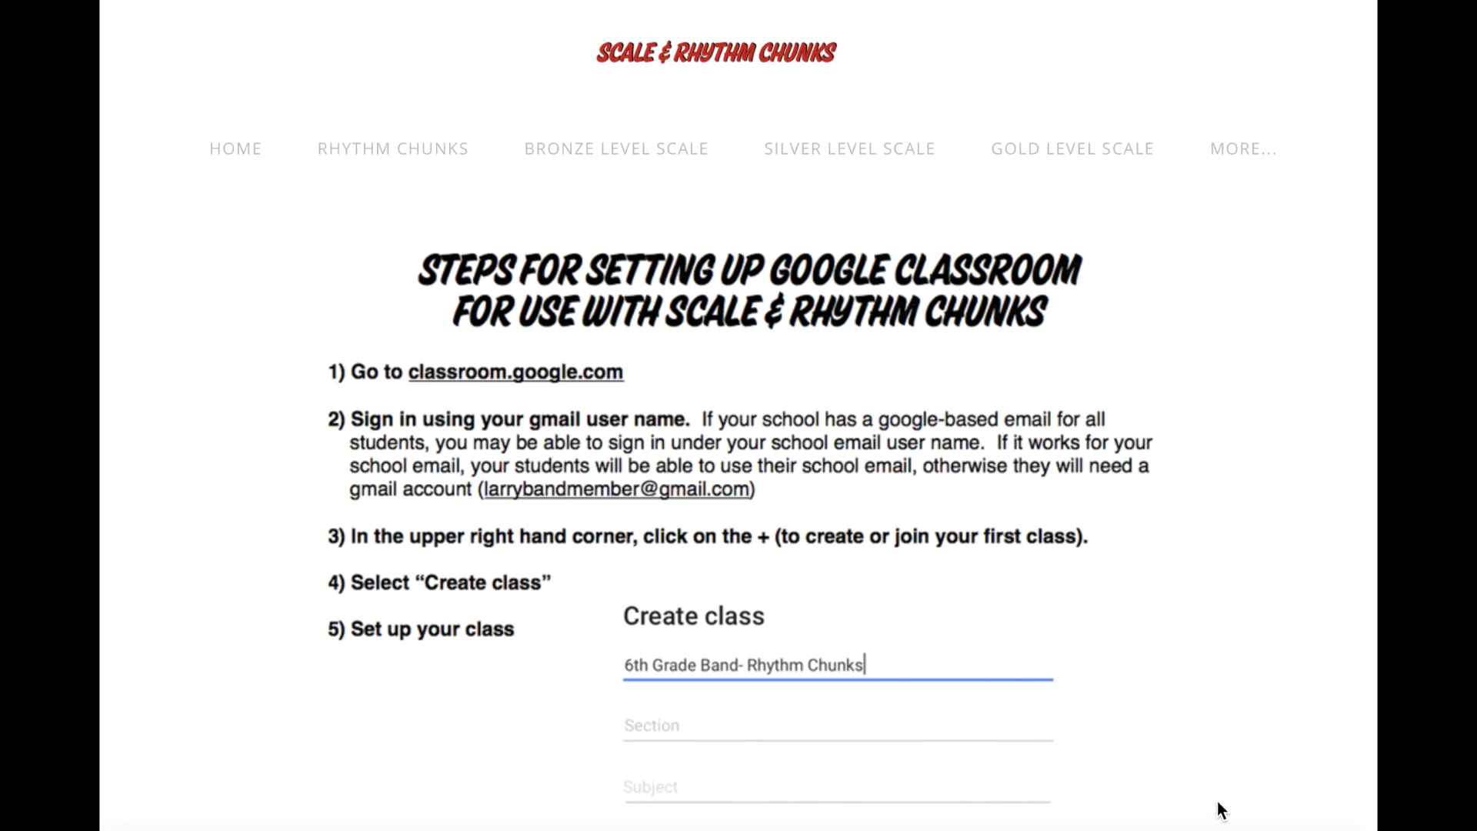
{"action": "scroll", "coordinate": [1217, 801], "scroll_direction": "down", "scroll_amount": 3}
{"action": "scroll", "coordinate": [1217, 801], "scroll_direction": "down", "scroll_amount": 5}
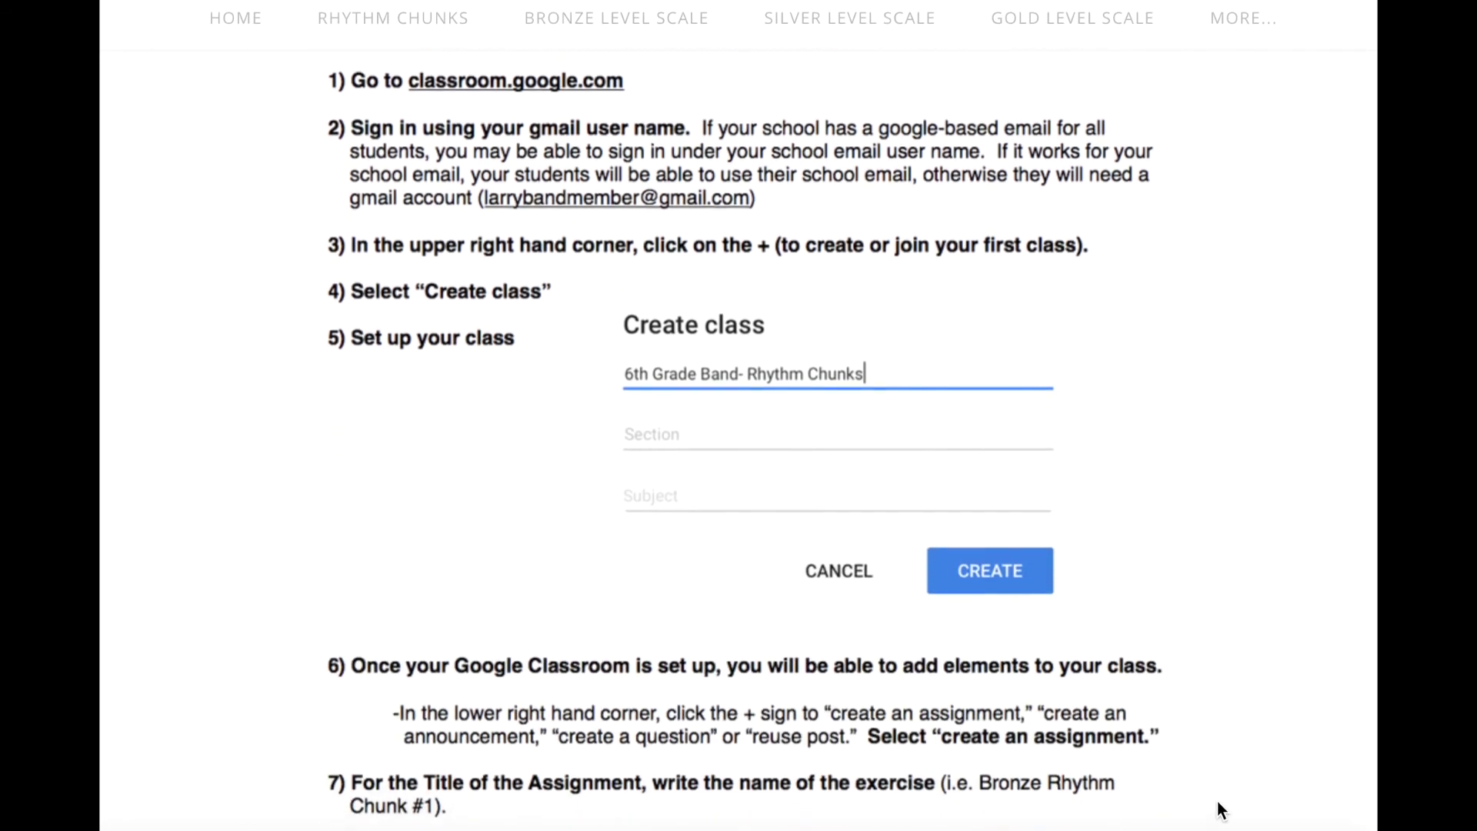
{"action": "scroll", "coordinate": [1217, 801], "scroll_direction": "down", "scroll_amount": 10}
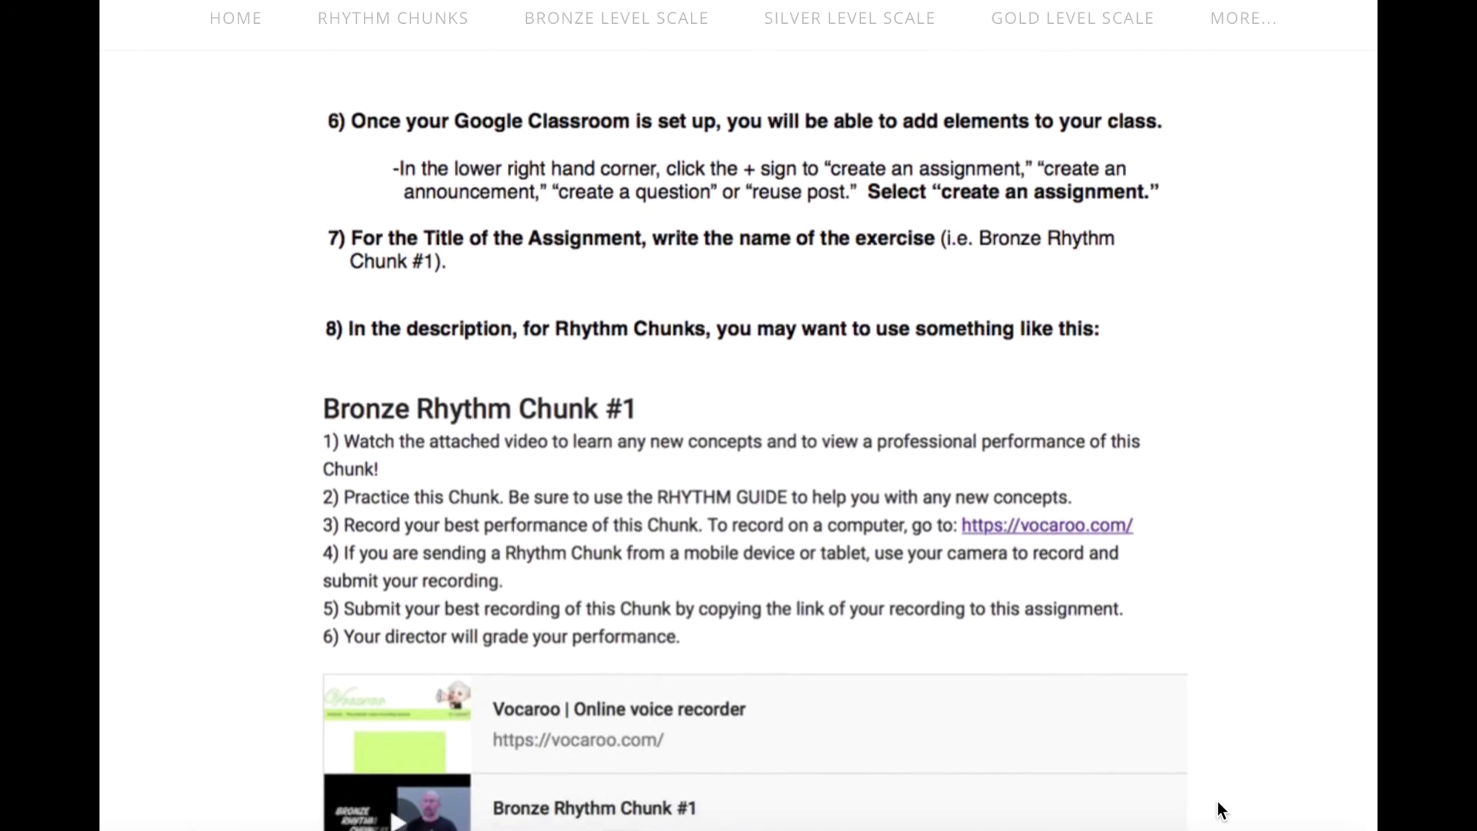
{"action": "scroll", "coordinate": [1217, 801], "scroll_direction": "down", "scroll_amount": 11}
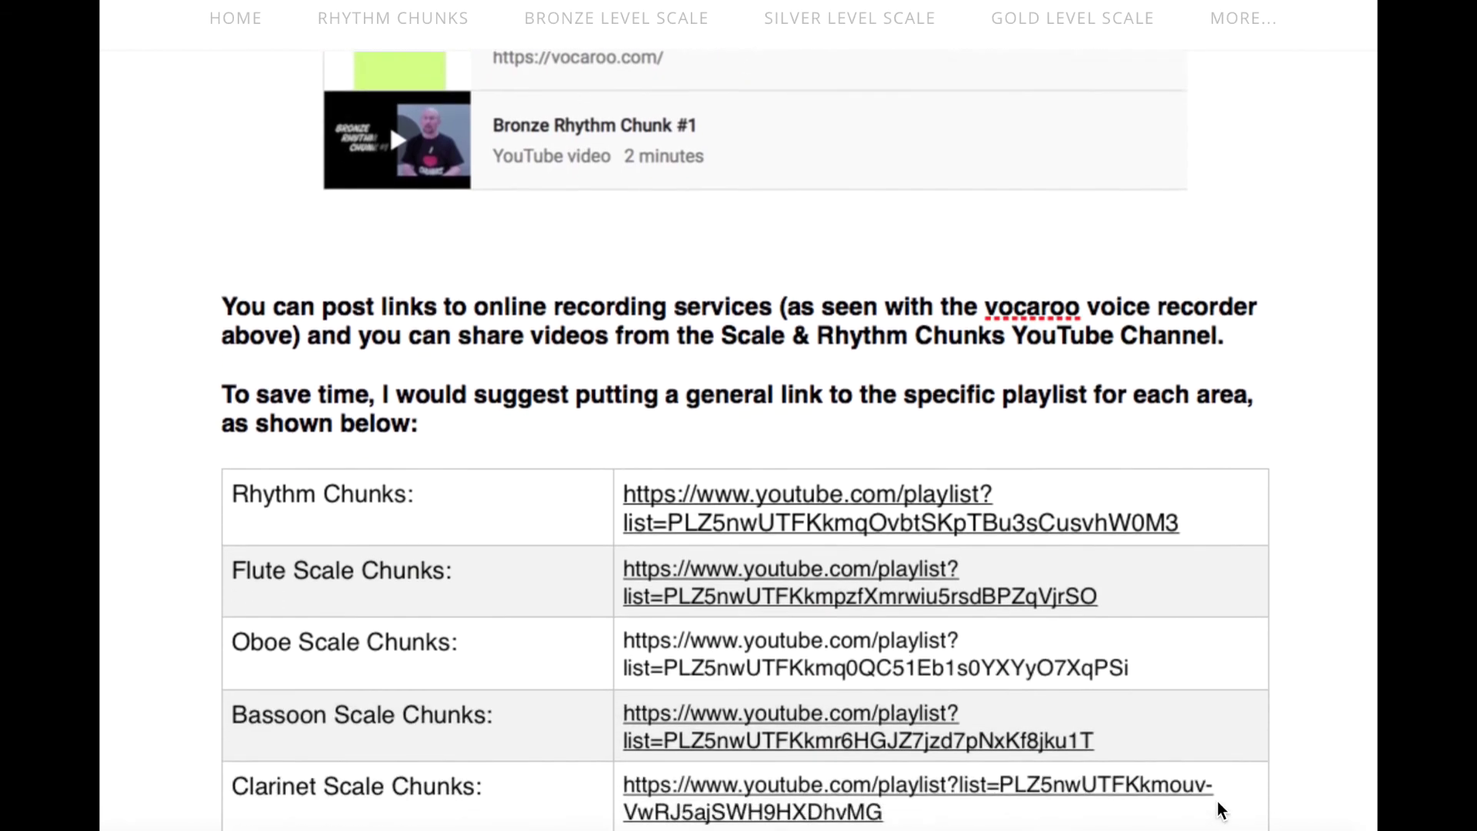
{"action": "scroll", "coordinate": [1217, 801], "scroll_direction": "down", "scroll_amount": 4}
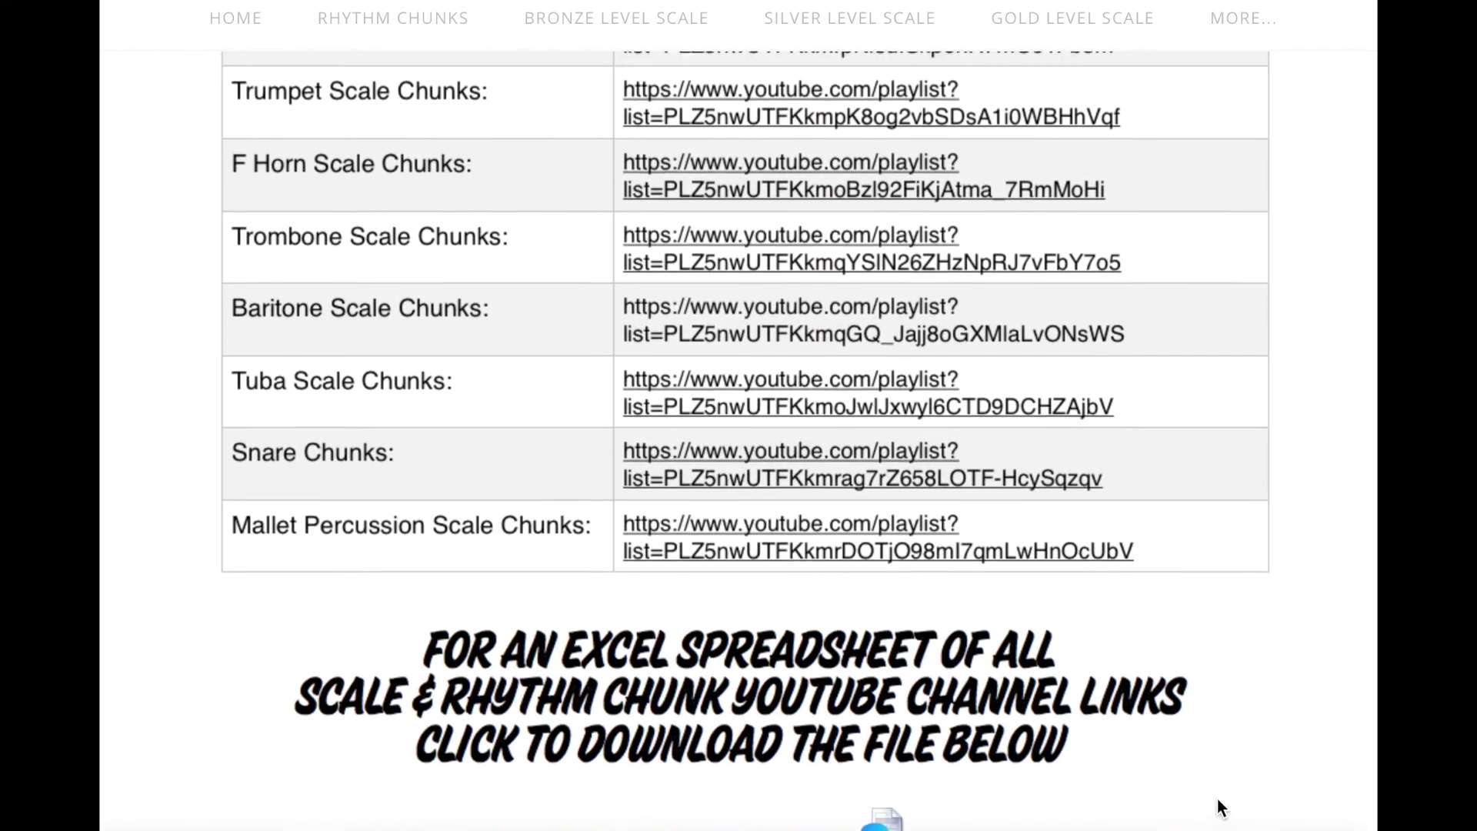